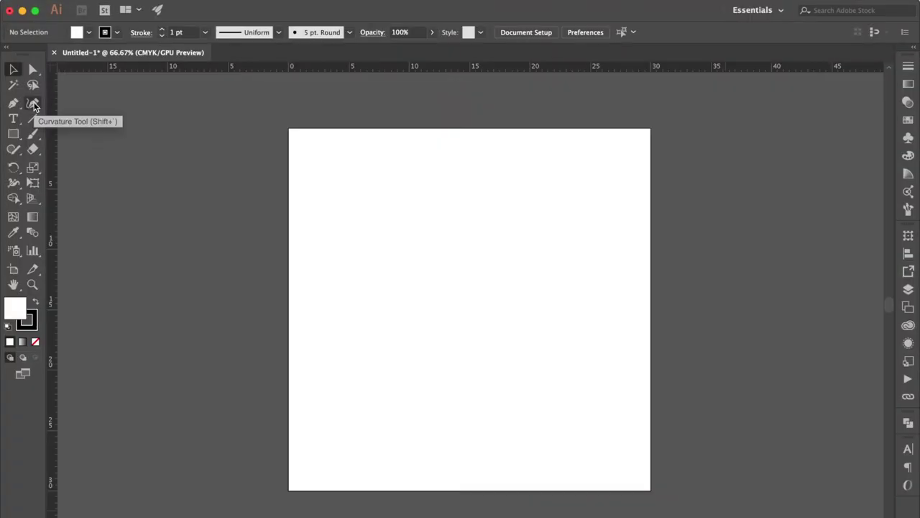
Step: Switch to the Curvature Tool with no fill and place the first anchor left of the artboard
left_click(35, 105)
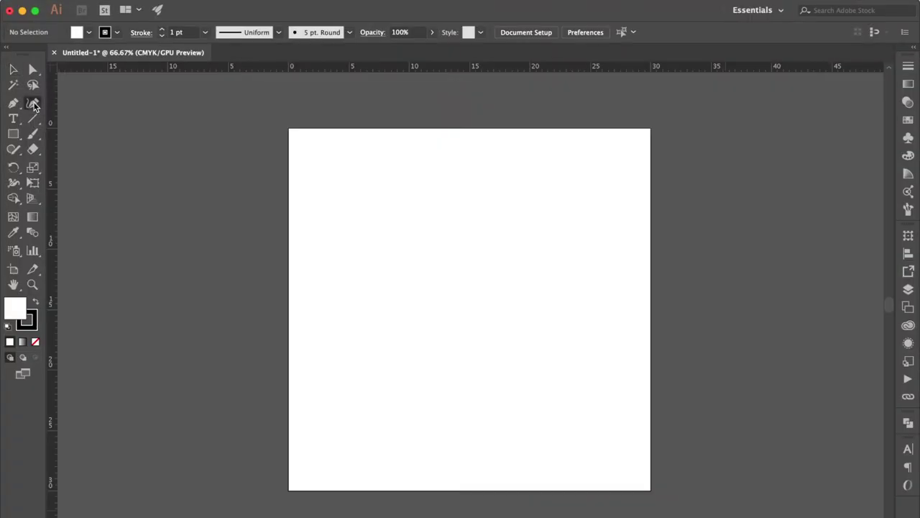
left_click(37, 346)
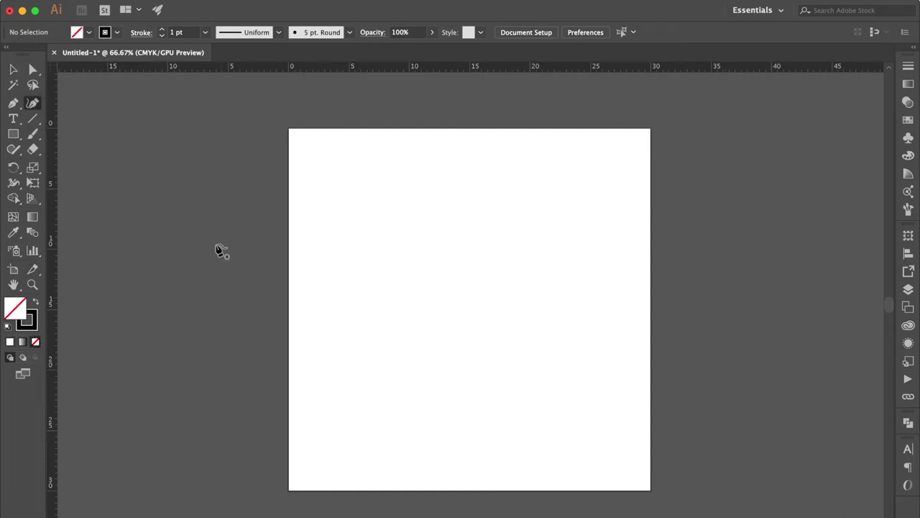
left_click(236, 325)
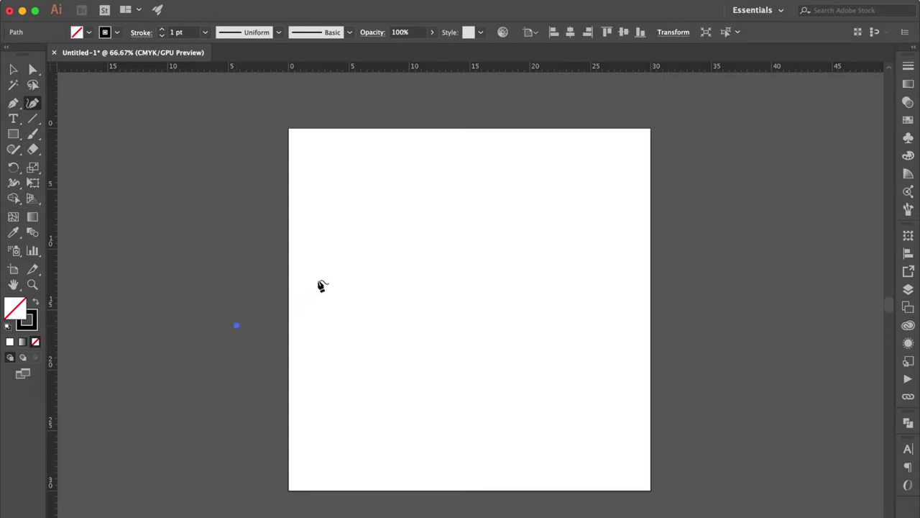
Step: Draw the curve's opening sweep and its first loop with Curvature Tool points
left_click(328, 271)
mouse_move(335, 264)
left_mouse_down()
mouse_move(348, 227)
mouse_move(369, 235)
mouse_move(483, 189)
left_mouse_up()
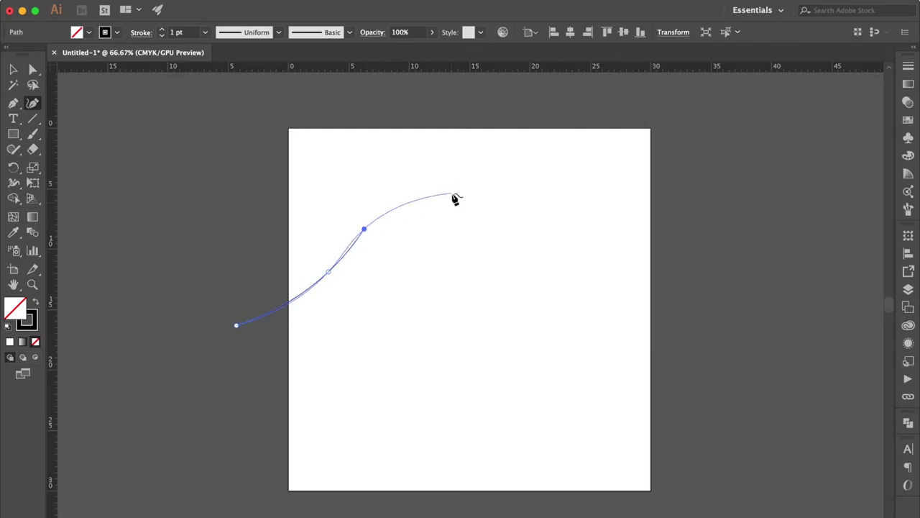
left_click_drag(479, 185, 460, 258)
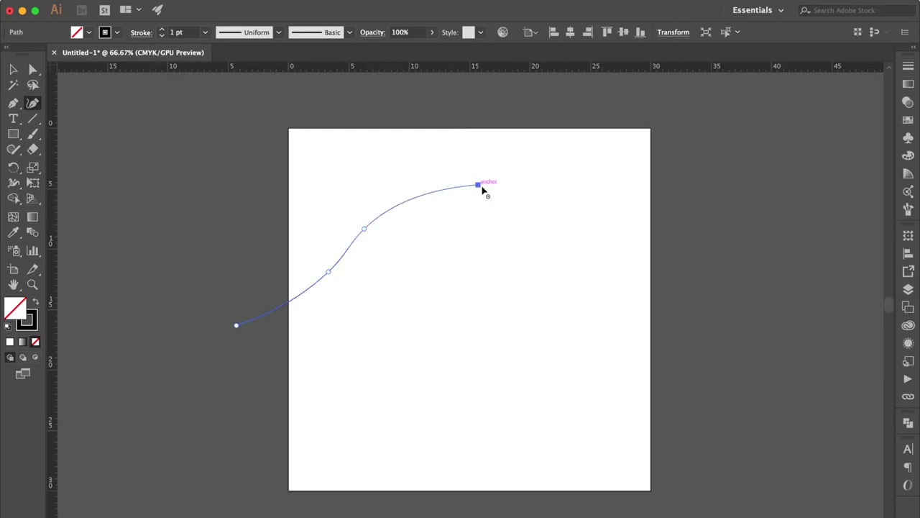
left_click(454, 252)
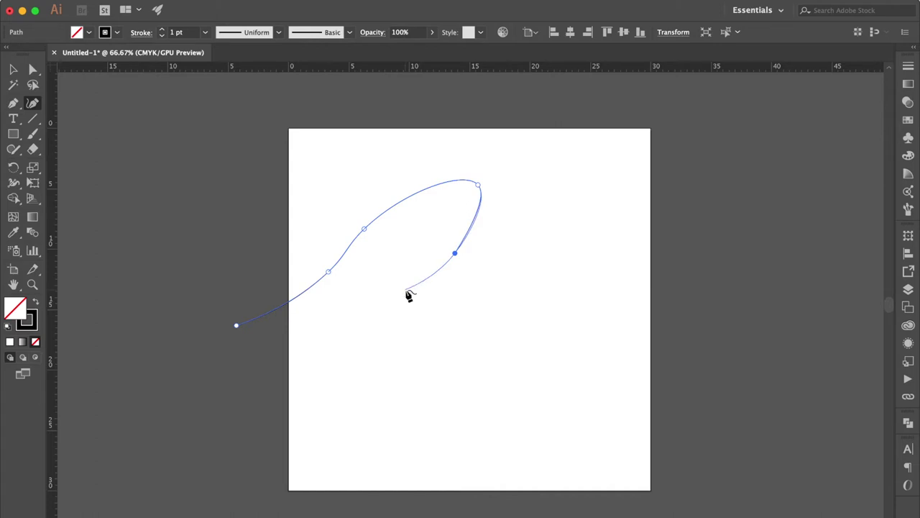
left_click(406, 289)
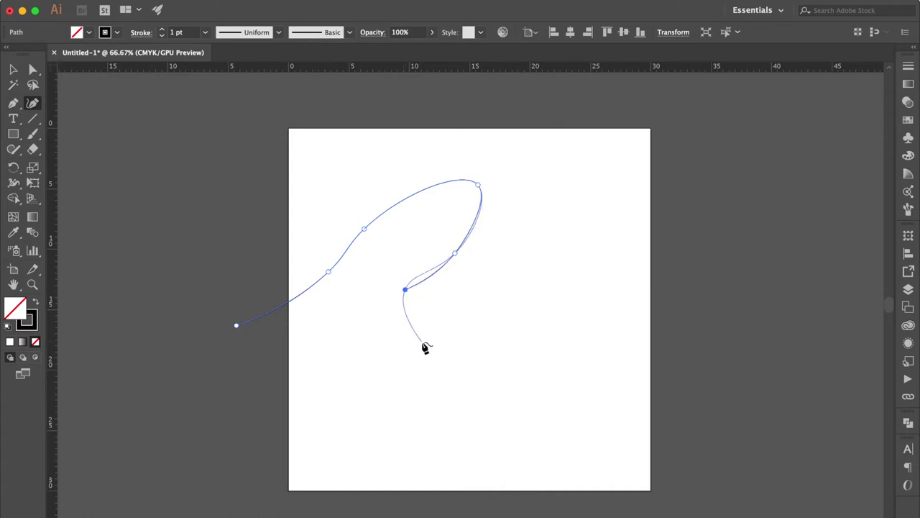
left_click(401, 337)
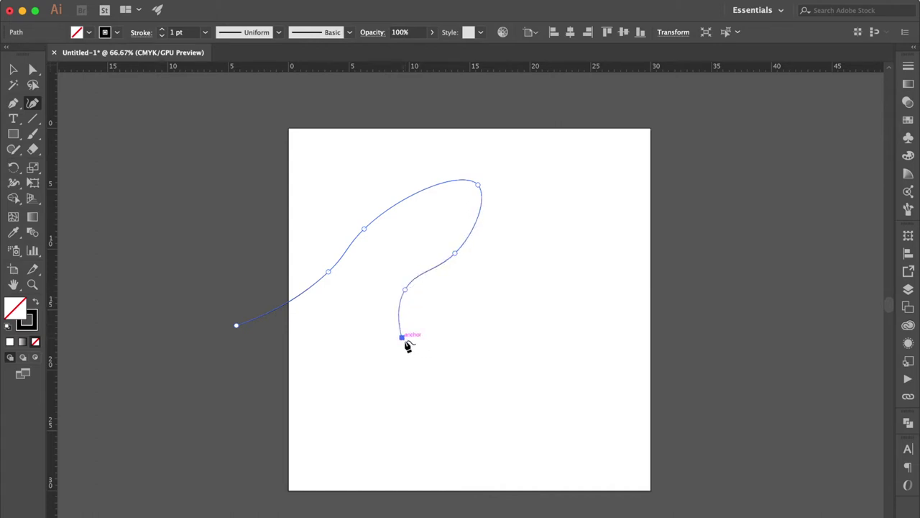
left_click(456, 328)
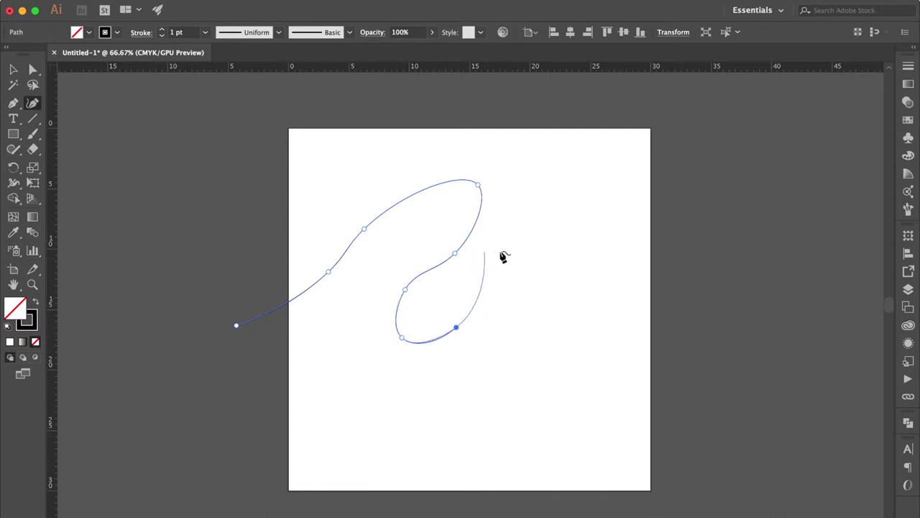
Step: Add a second loop and end the curve past the artboard's bottom-right corner
left_click(487, 257)
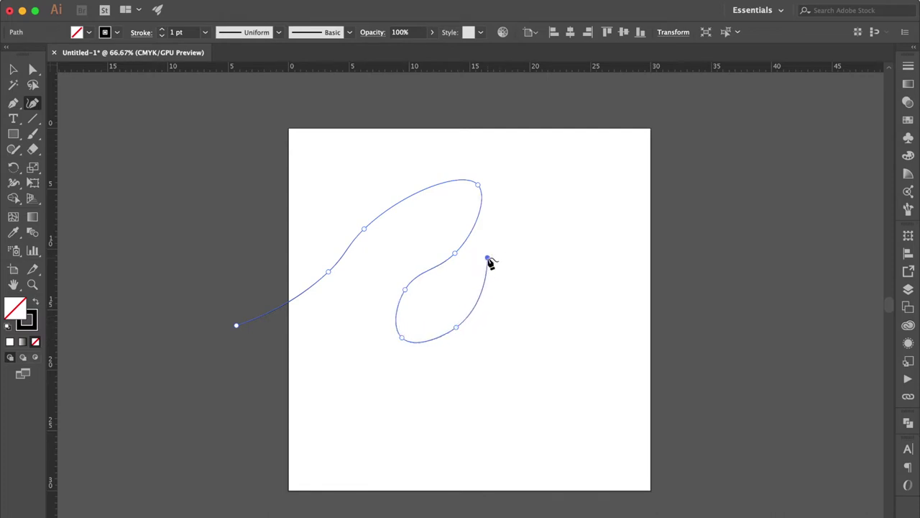
left_click(542, 235)
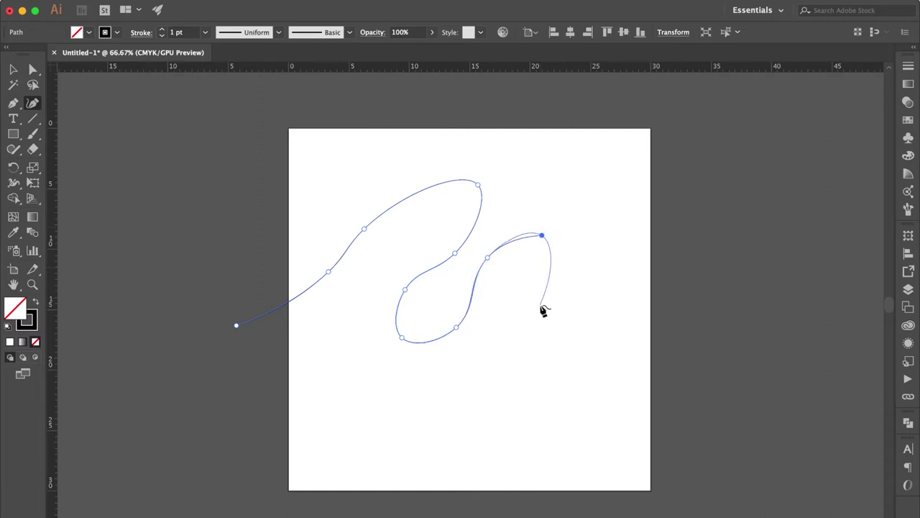
left_click(557, 306)
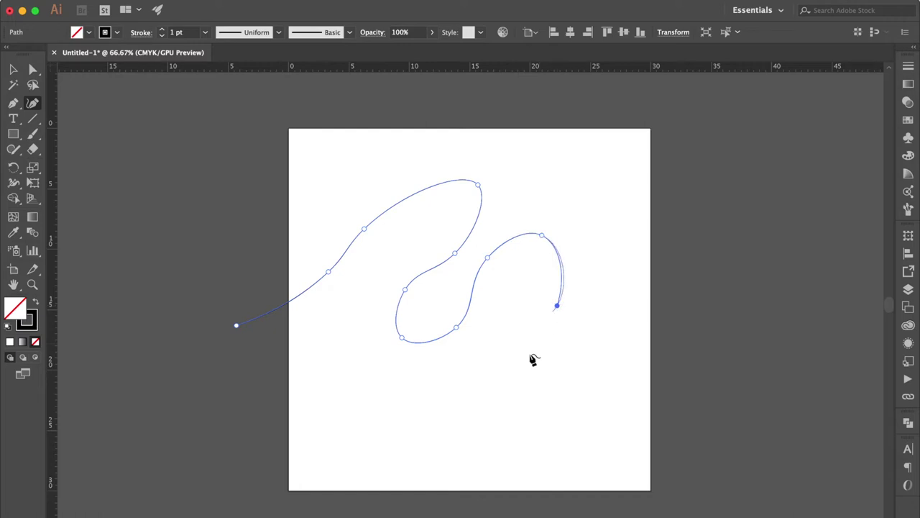
left_click(504, 373)
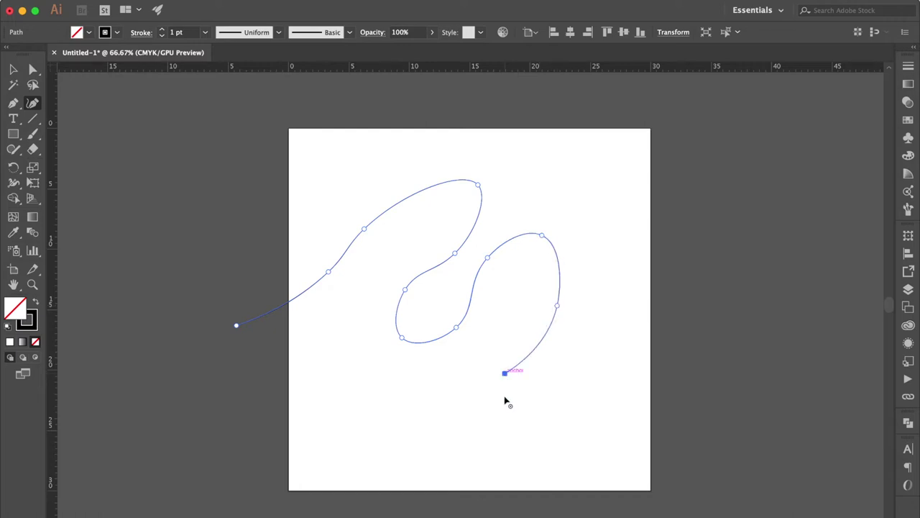
left_click(546, 456)
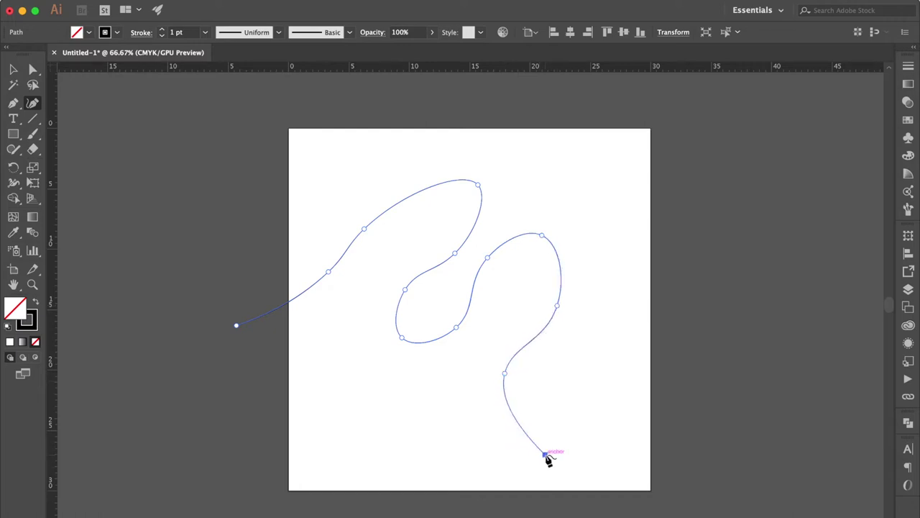
left_click(722, 507)
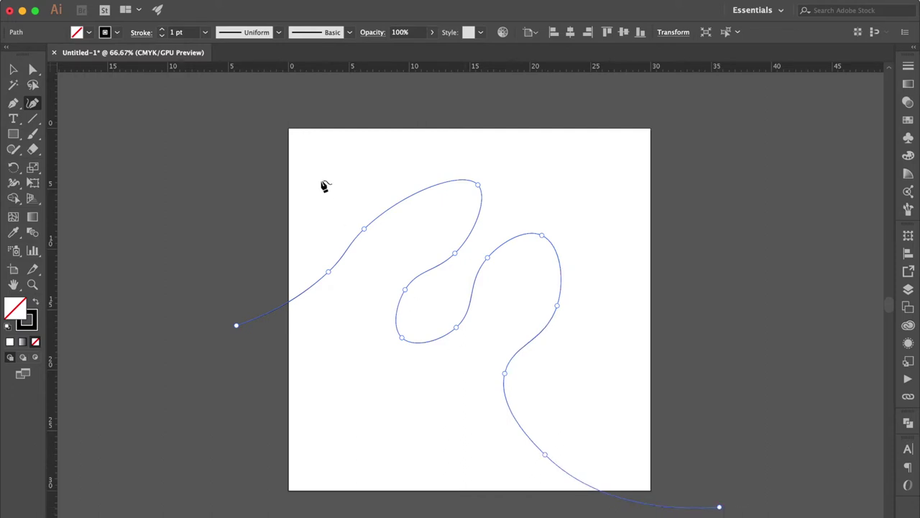
Step: Give the selected wavy curve a dark green stroke from the Swatches panel
left_click(13, 69)
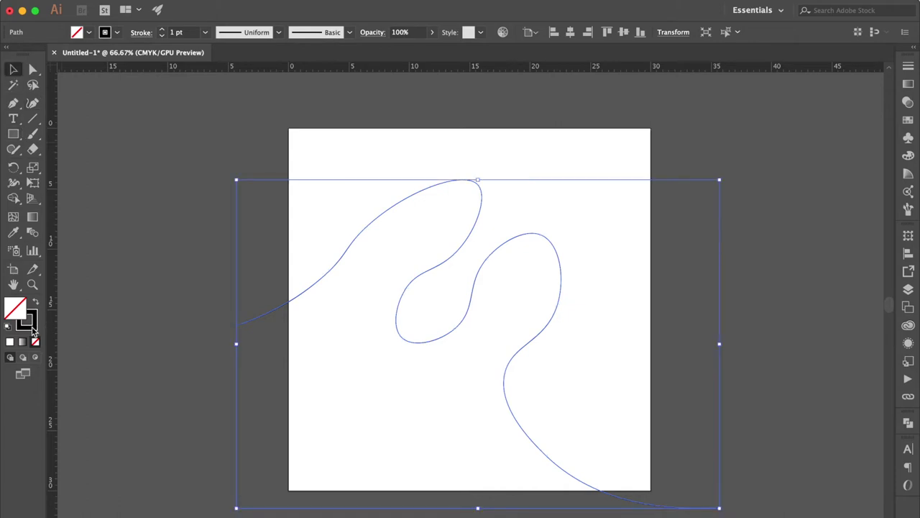
left_click(31, 328)
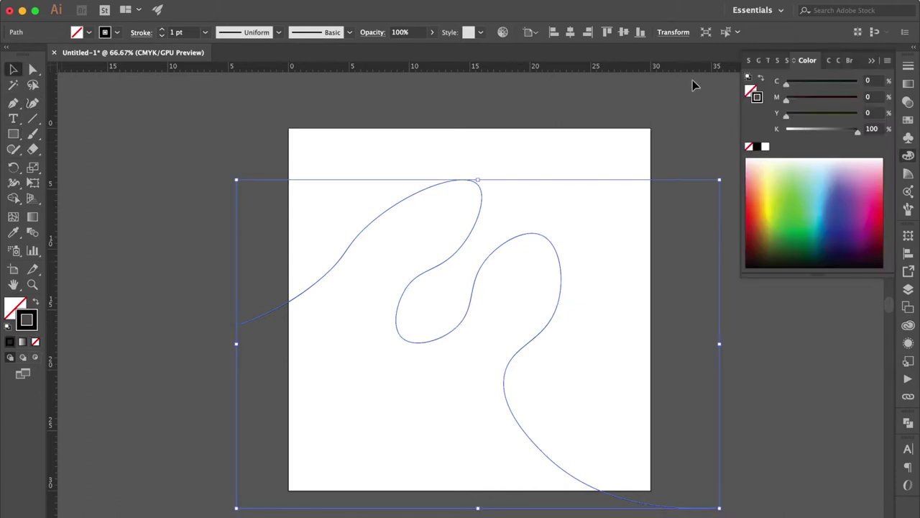
left_click(908, 120)
left_click(793, 109)
left_click(873, 62)
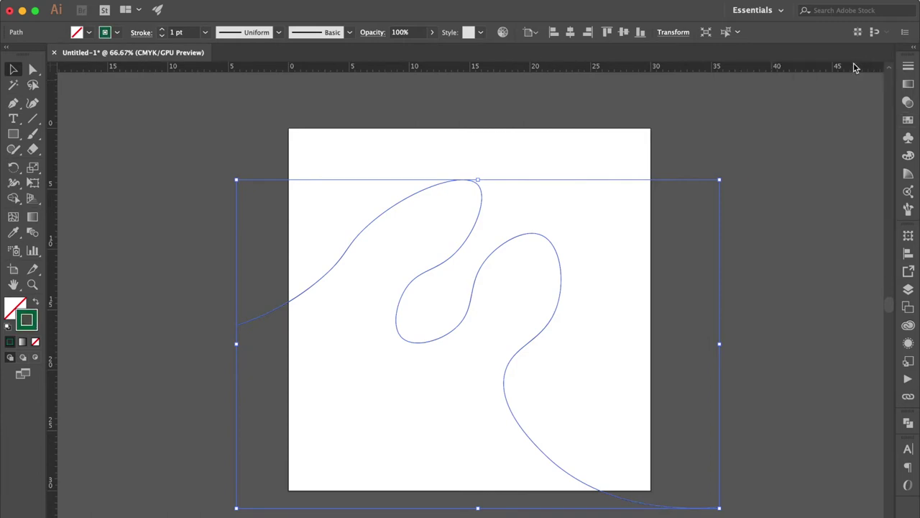
Step: Deselect the curve and start drawing a thin rectangle left of the artboard
left_click(173, 174)
left_click(15, 137)
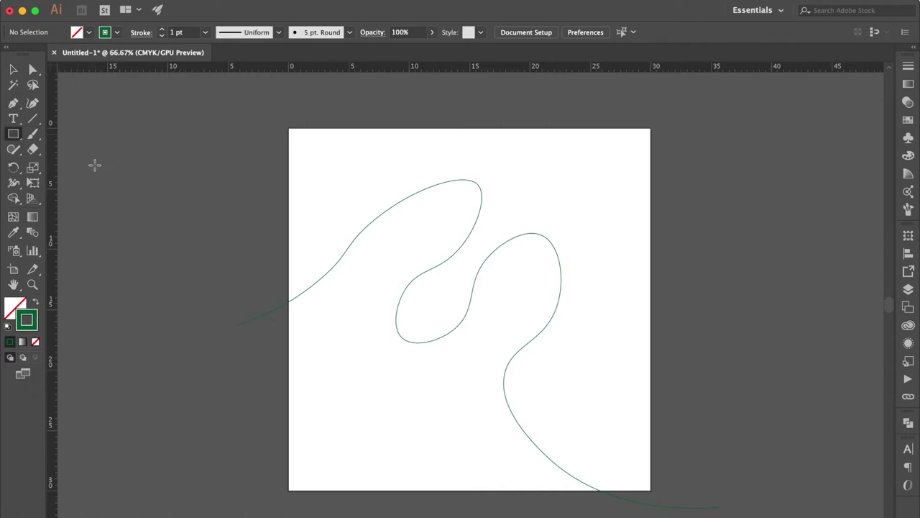
left_click_drag(94, 165, 264, 177)
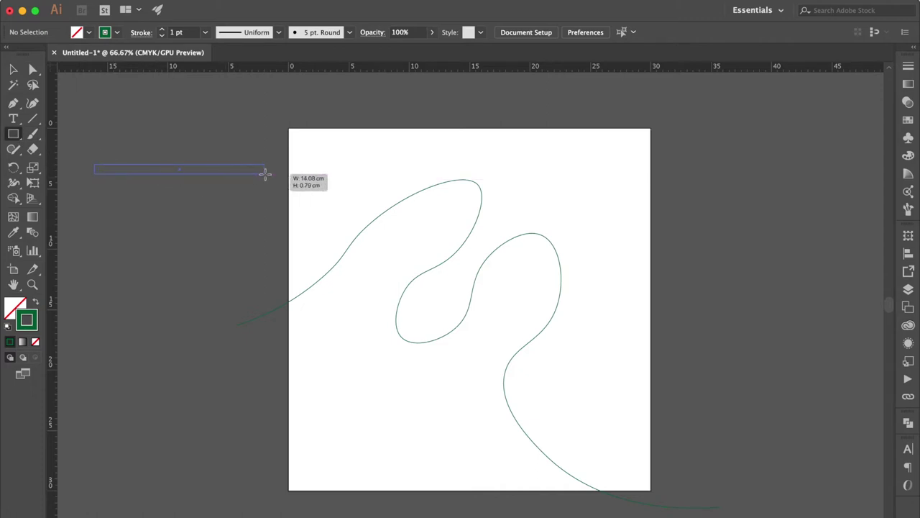
Step: Finish the thin rectangle, fill it black, and widen it to the left
left_click_drag(264, 177, 264, 177)
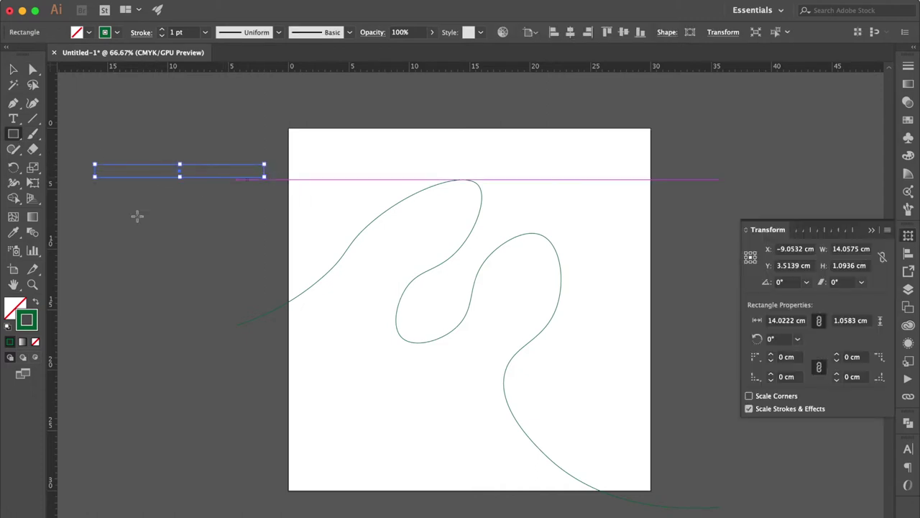
left_click(34, 302)
left_click(14, 303)
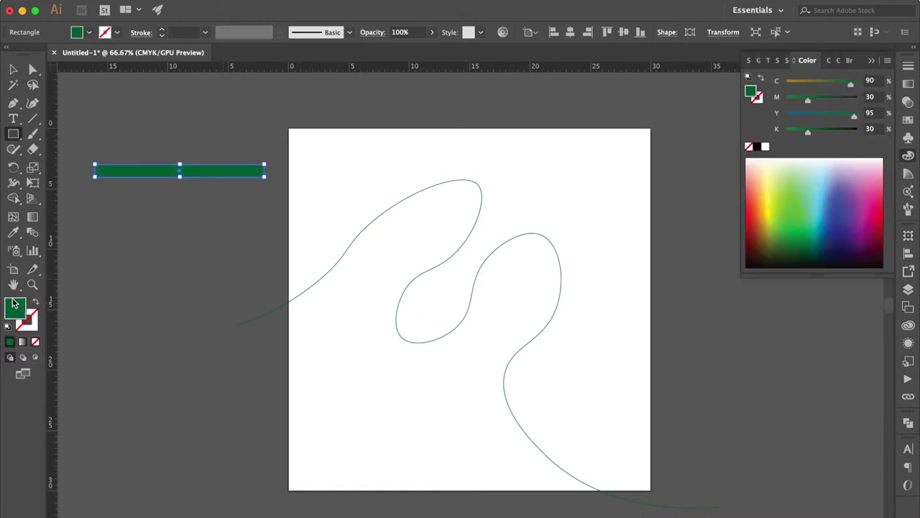
left_click(909, 119)
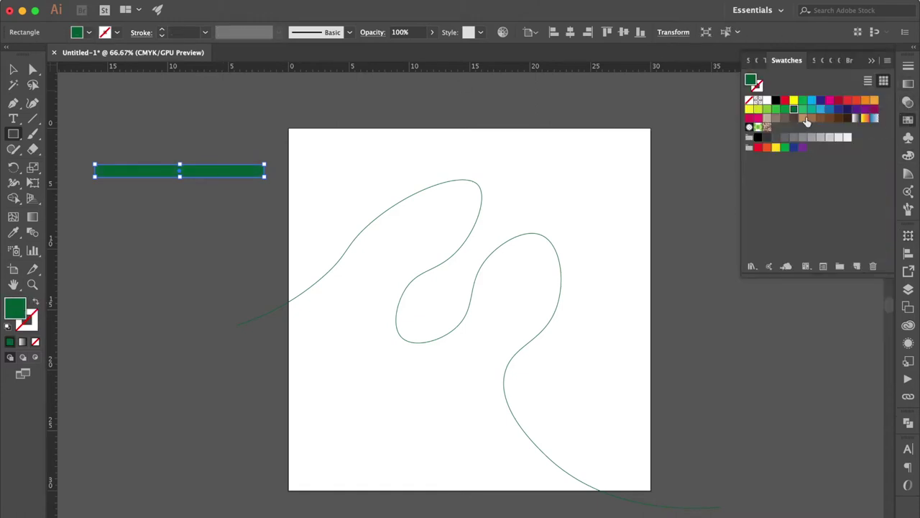
left_click(776, 101)
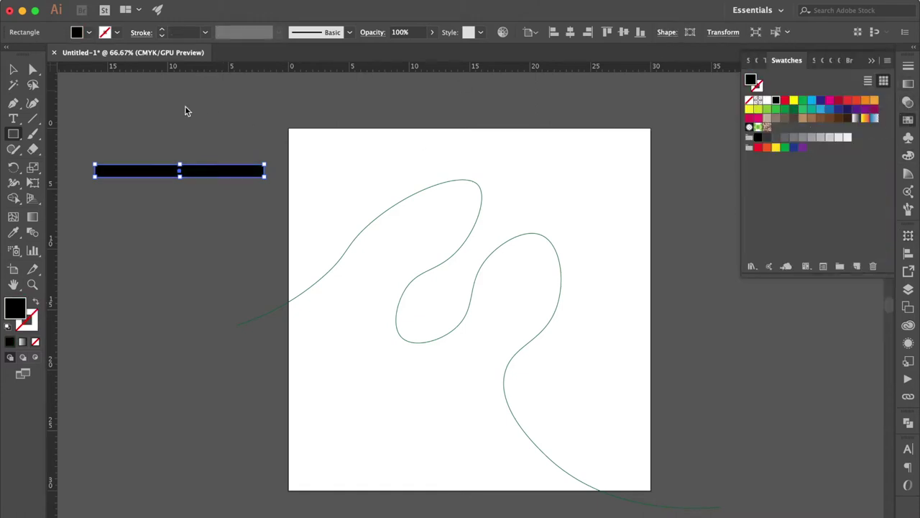
left_click(13, 70)
key("super+equal")
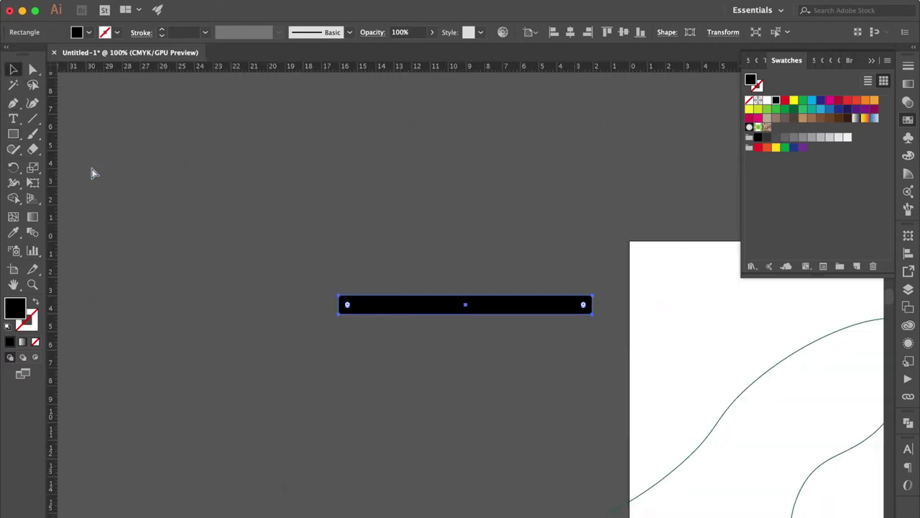
key("super+equal")
key("super+equal")
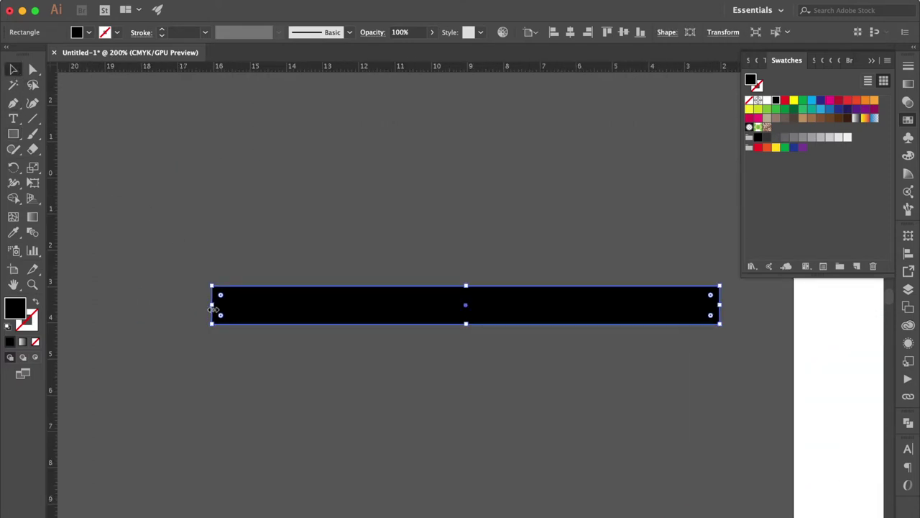
left_click_drag(211, 305, 80, 305)
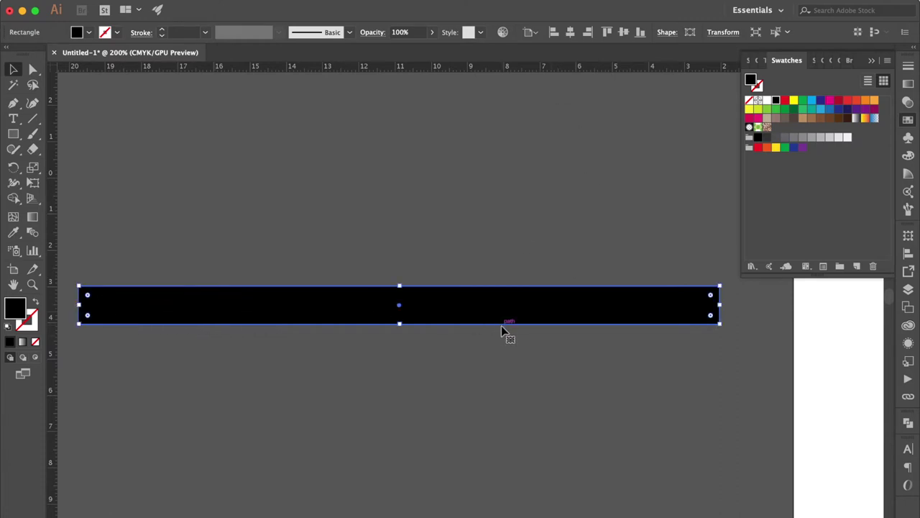
Step: Duplicate the black bar above it, make the copy thinner and white, then select both
left_click_drag(501, 326, 501, 287)
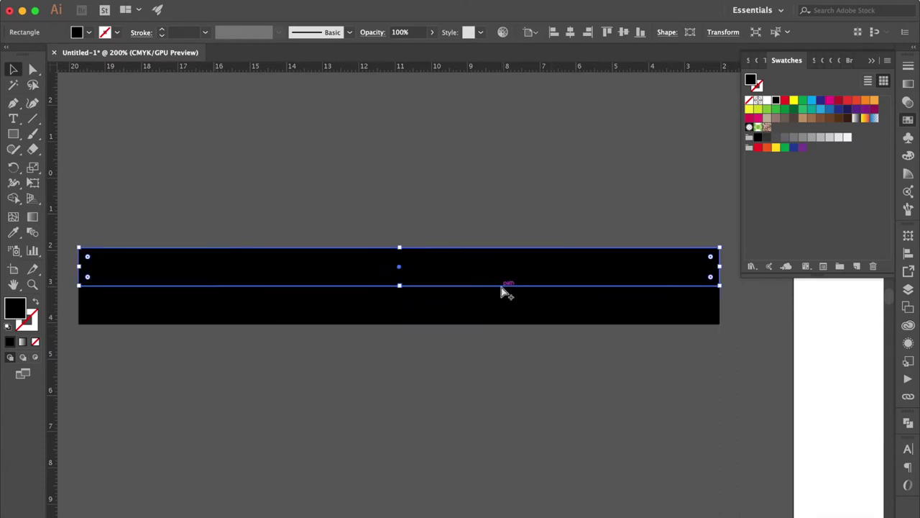
left_click_drag(400, 247, 400, 264)
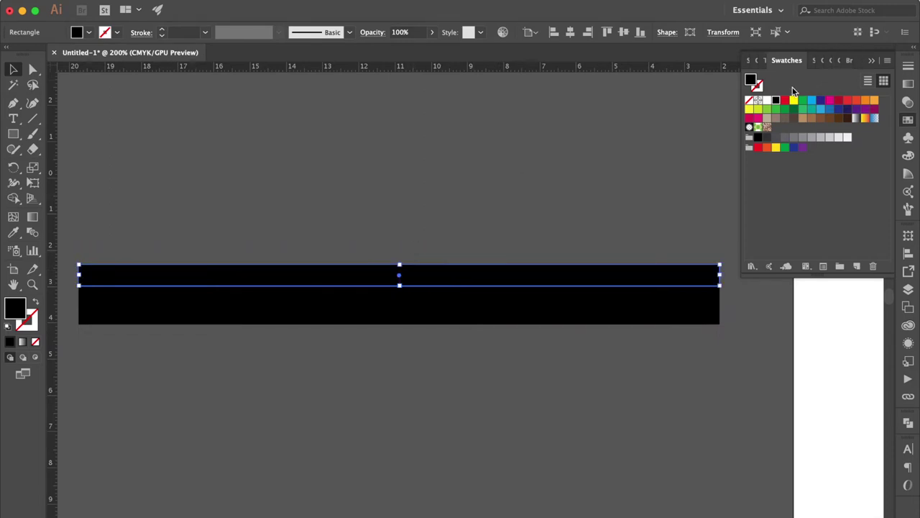
left_click(767, 101)
key("super+minus")
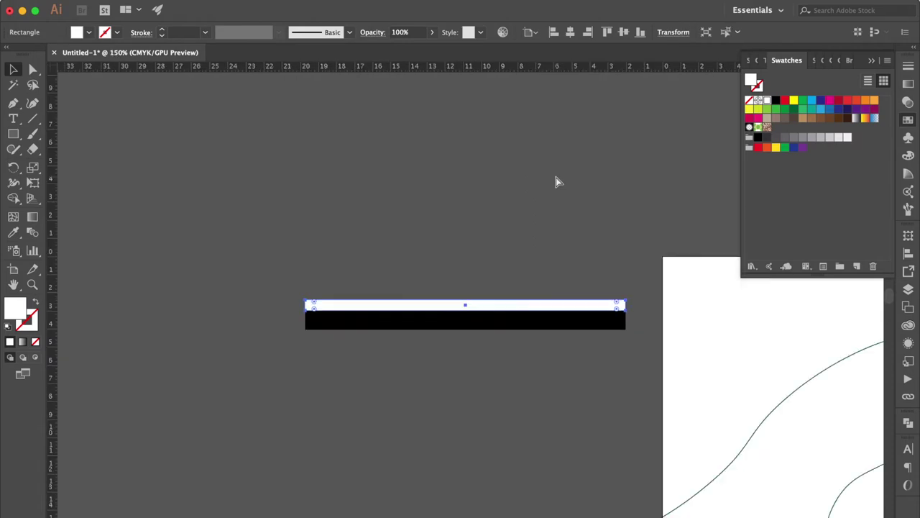
key("super+minus")
left_click(457, 297)
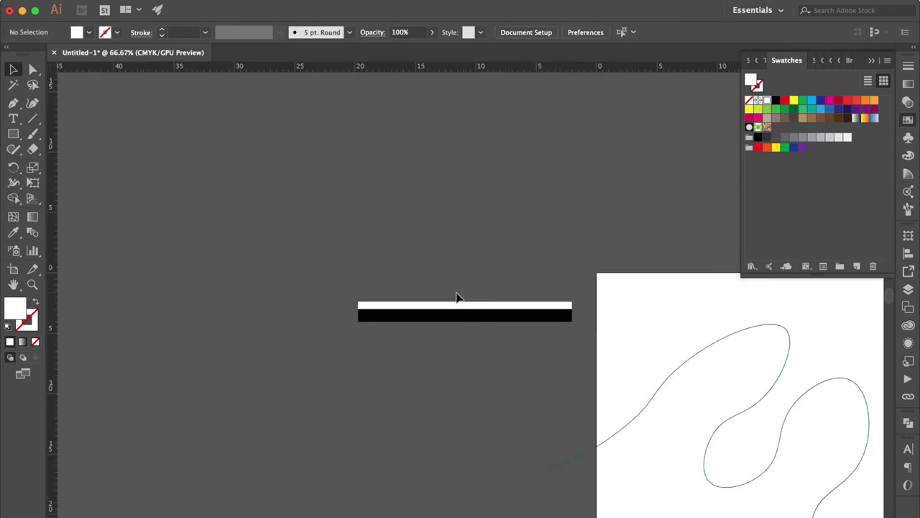
key("super+a")
Step: Widen both bars and stack three more black-and-white copies above with Cmd+D
left_click_drag(360, 313, 265, 313)
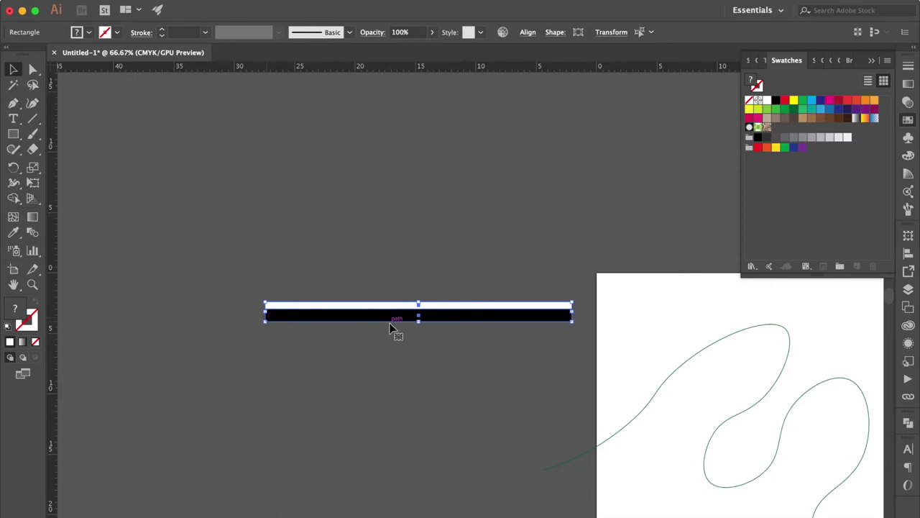
left_click_drag(390, 328, 393, 308)
key("super+d")
key("super+d")
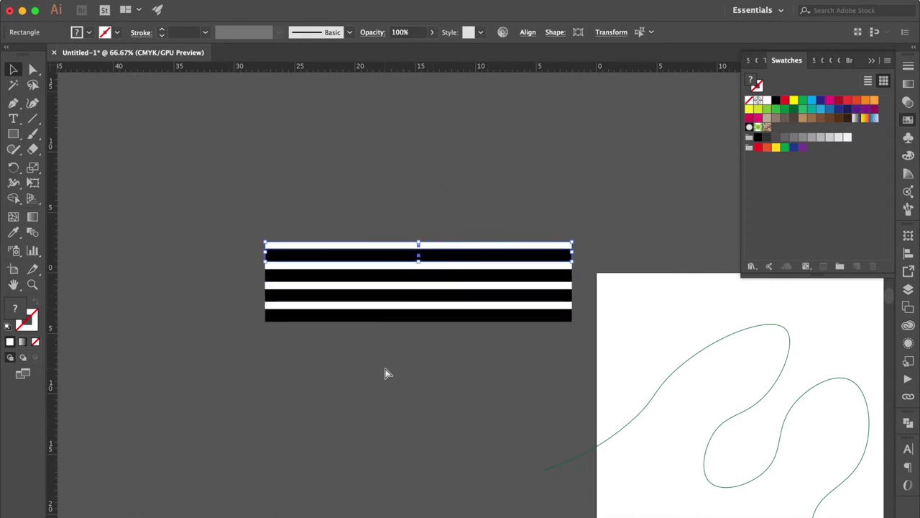
key("super+d")
Step: Delete the thin white top stripe and group all the stripe rectangles
left_click(416, 165)
left_click(421, 226)
key("Delete")
left_click_drag(471, 185, 360, 374)
key("ctrl+h")
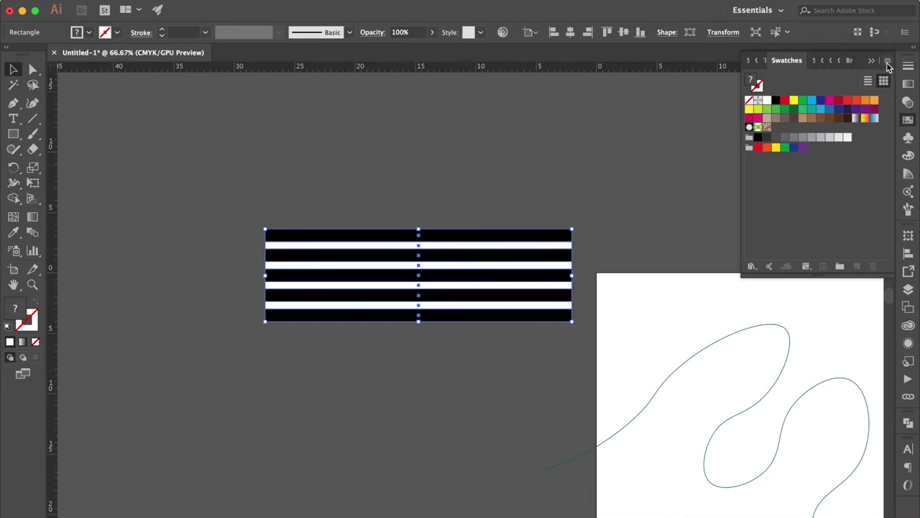
Step: Drag the striped block into the Symbols panel as a new symbol named 'BW Line 01'
left_click(814, 62)
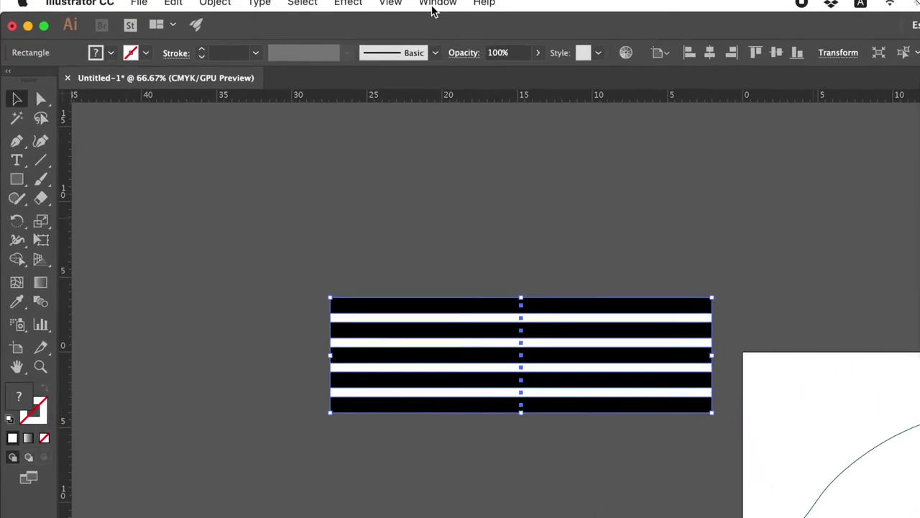
left_click(436, 6)
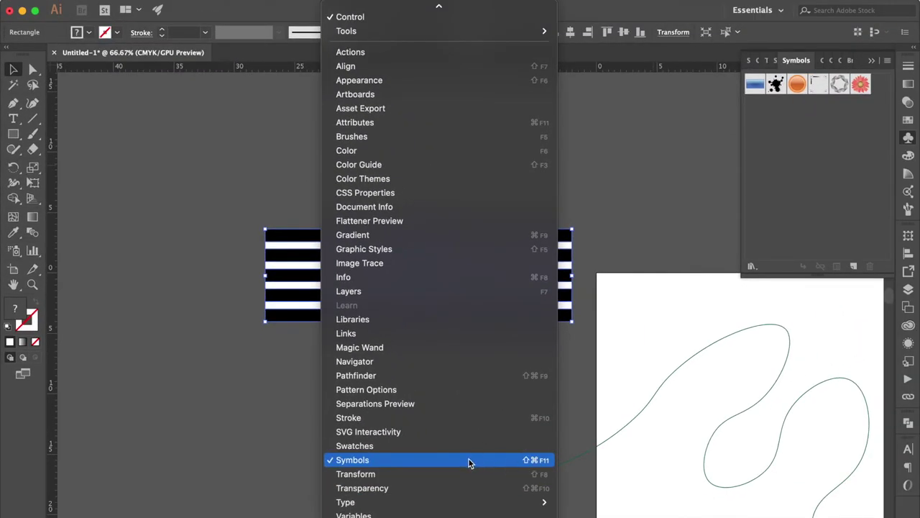
left_click(469, 459)
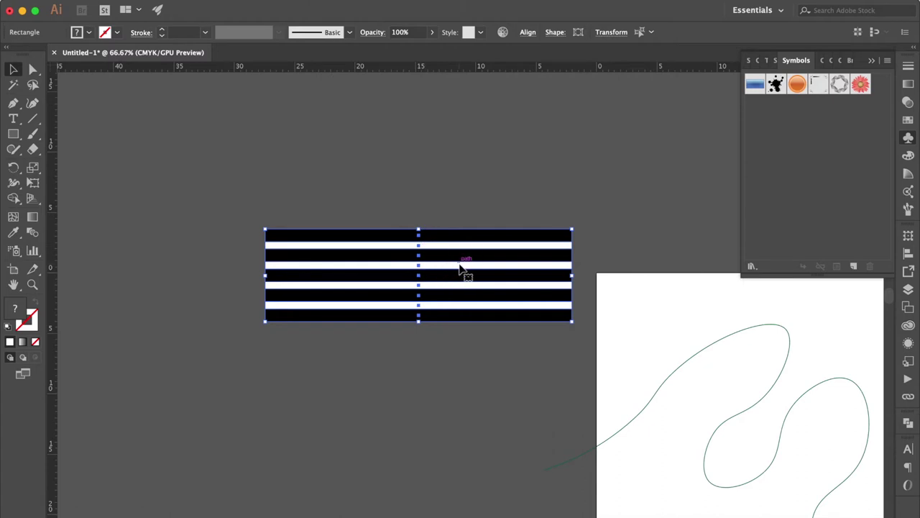
mouse_move(464, 270)
left_mouse_down()
mouse_move(794, 123)
mouse_move(787, 130)
left_mouse_up()
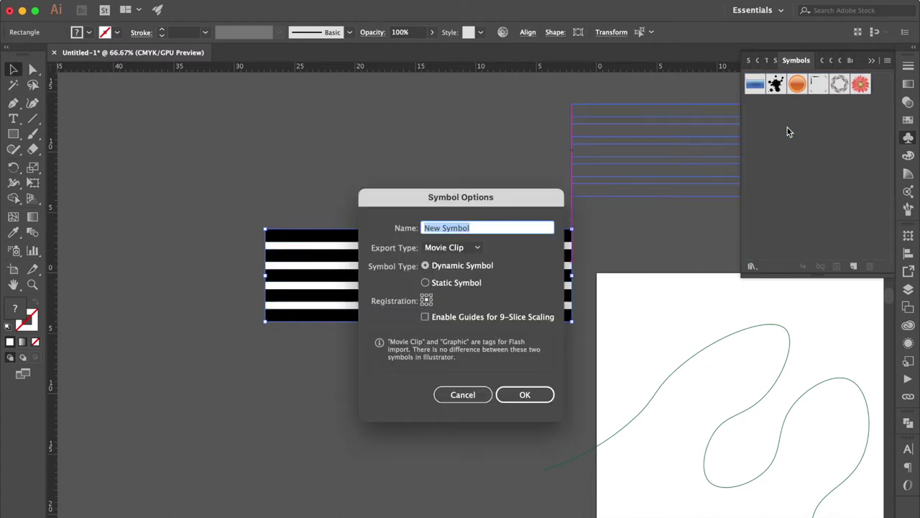
type("BW Line 01")
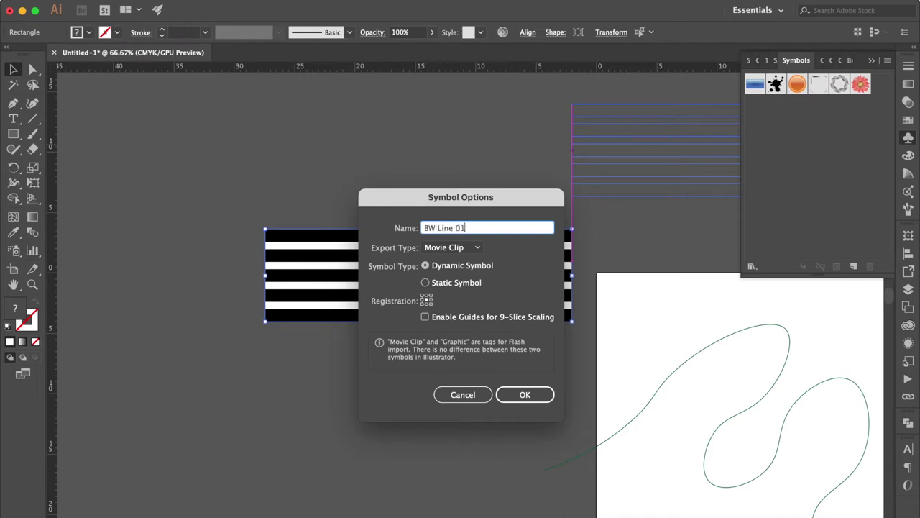
key("Return")
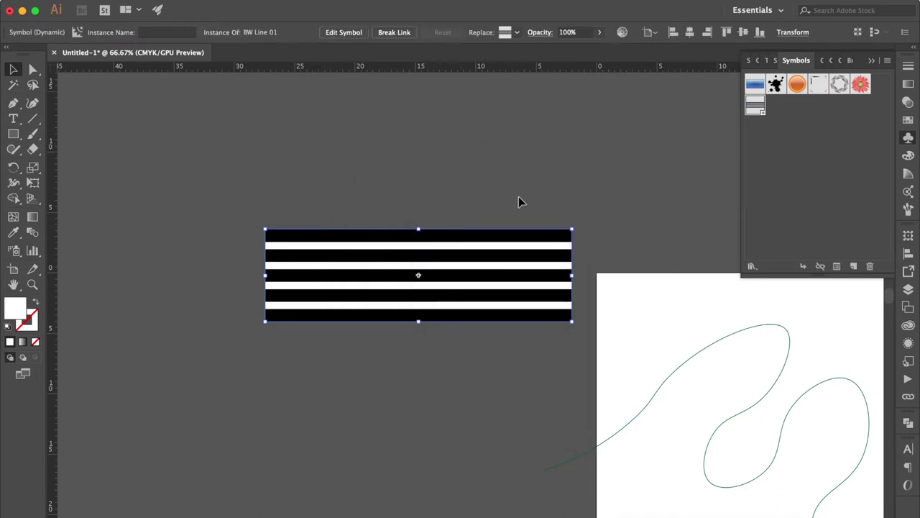
Step: Reselect the wavy curve and change its stroke from green to black
scroll(544, 225, "right", 5)
scroll(544, 225, "right", 3)
key("super+minus")
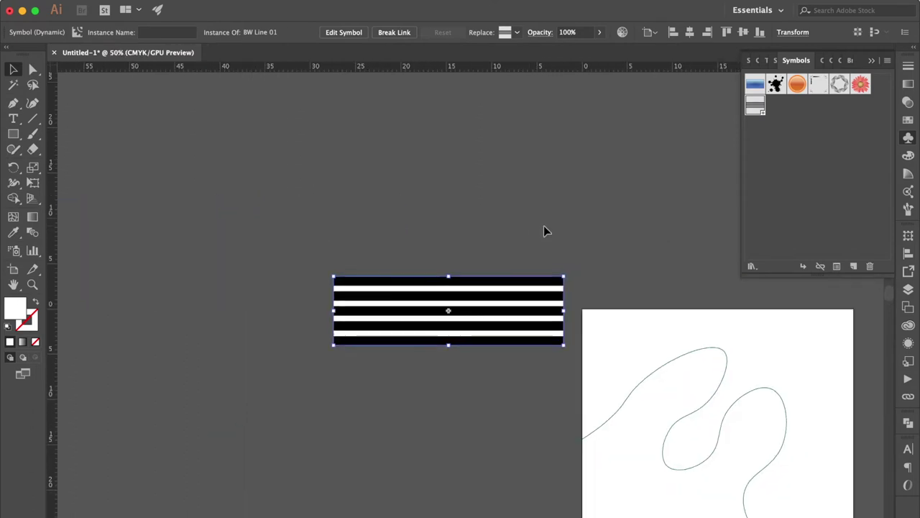
scroll(544, 230, "right", 8)
scroll(544, 230, "down", 4)
scroll(543, 230, "right", 3)
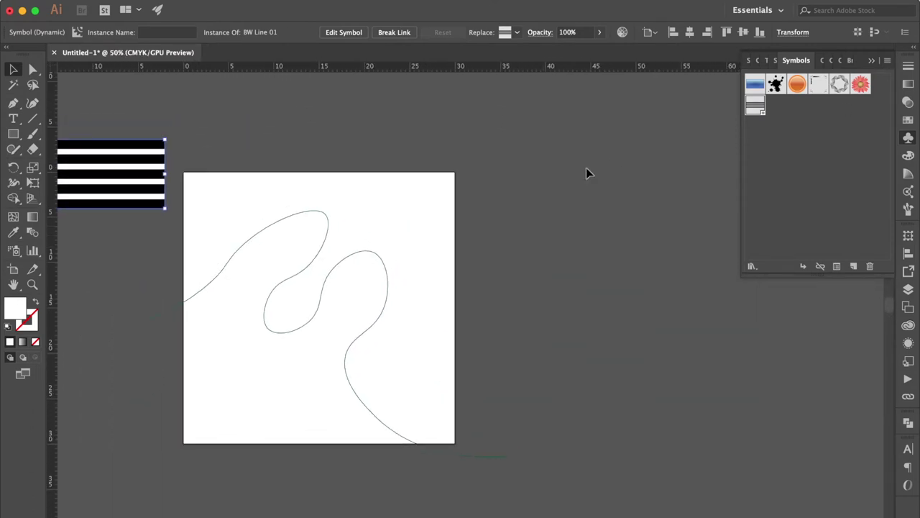
key("a")
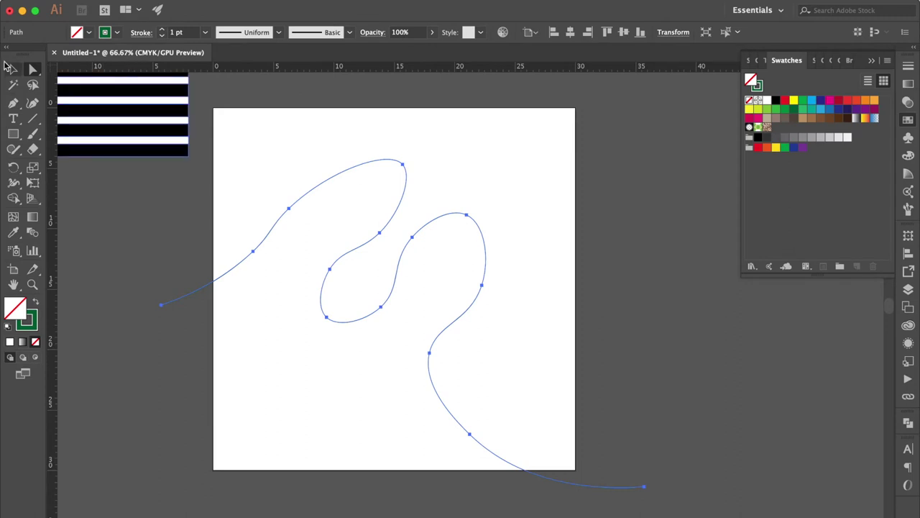
left_click(14, 70)
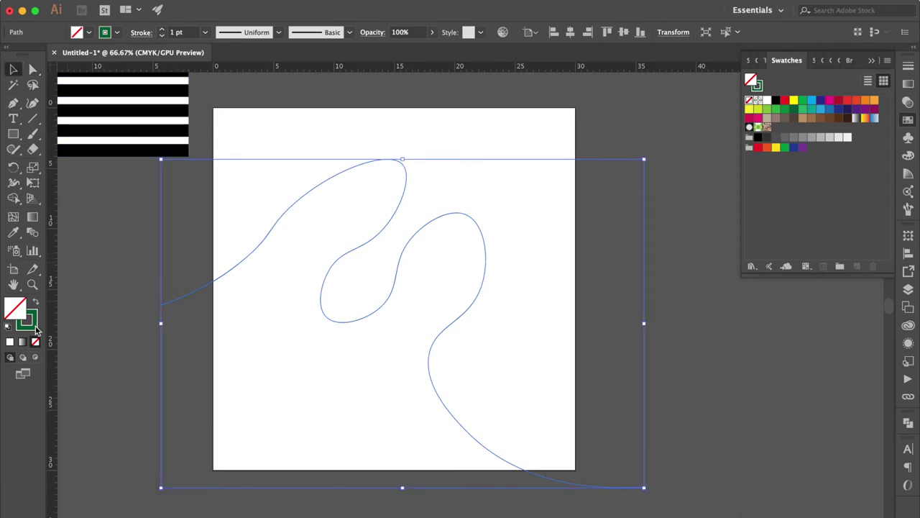
left_click(35, 327)
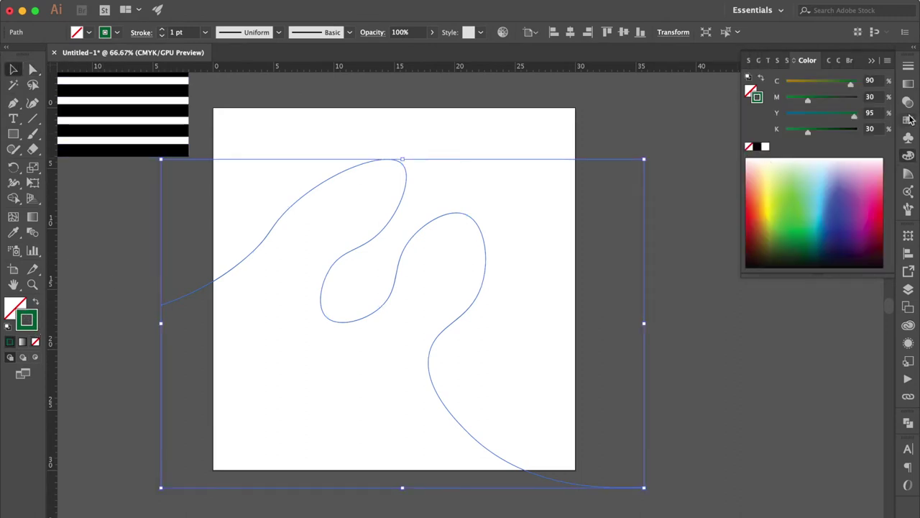
left_click(908, 119)
left_click(776, 101)
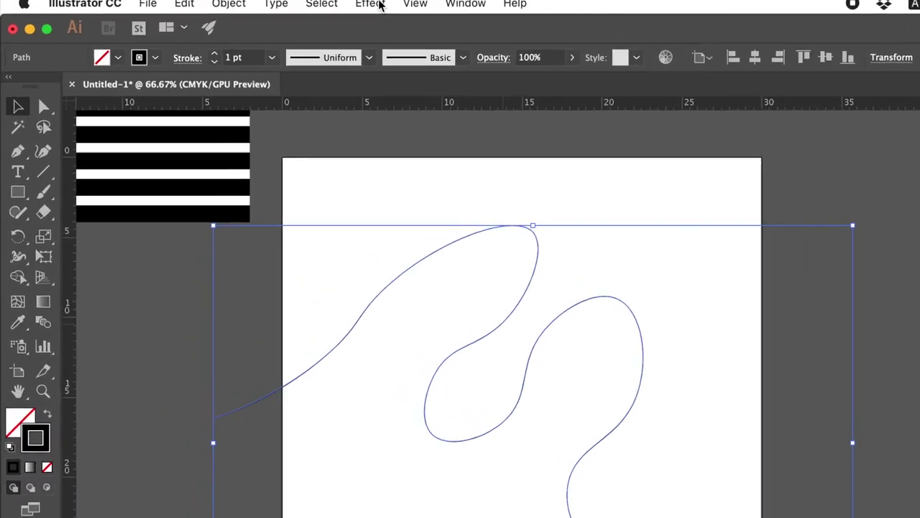
left_click(440, 12)
mouse_move(443, 153)
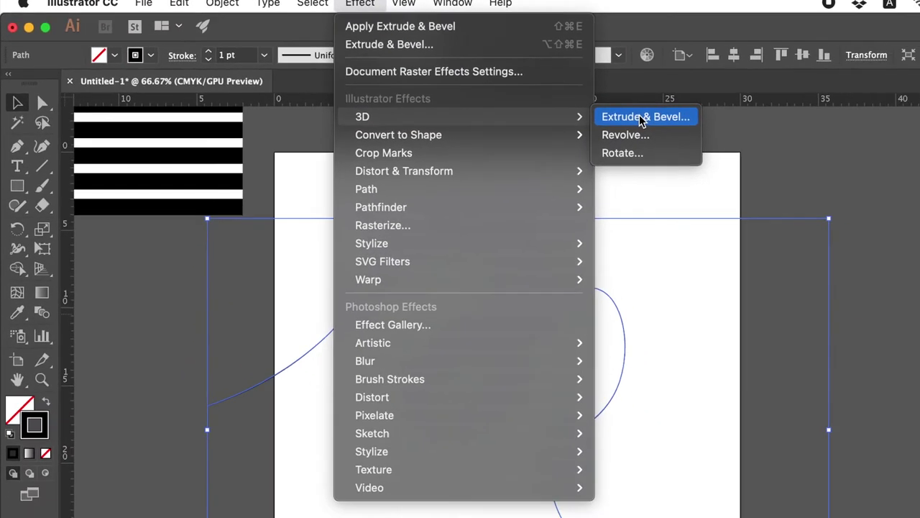
Step: Preview a 3D Extrude & Bevel on the curve with 250 pt depth and a custom tilted rotation
left_click(755, 154)
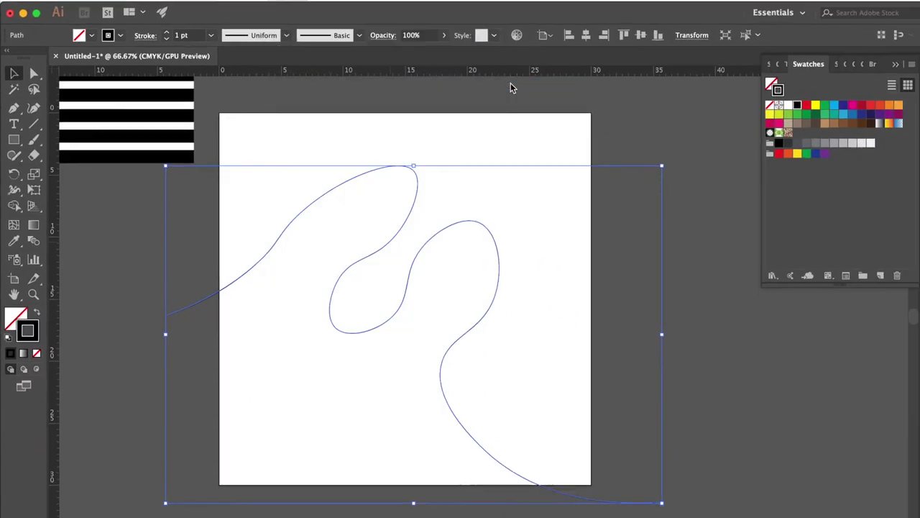
left_click(530, 467)
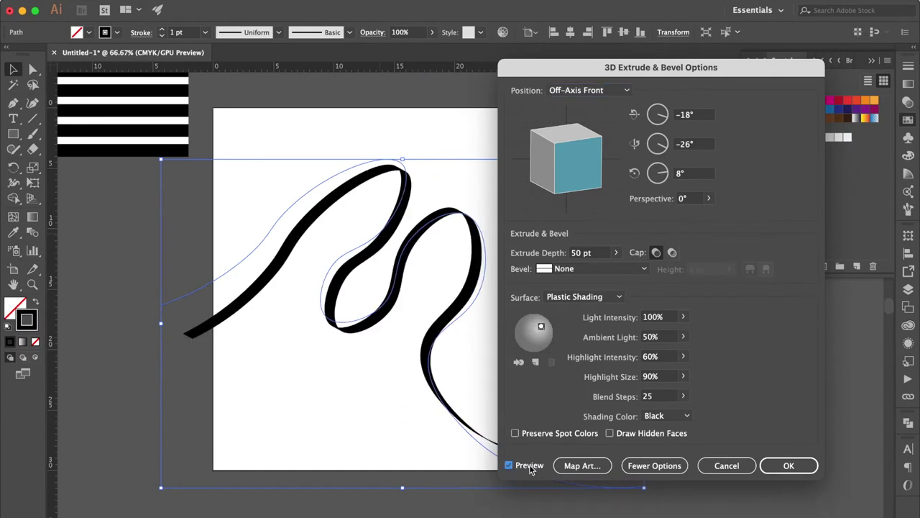
left_click(596, 254)
type("250")
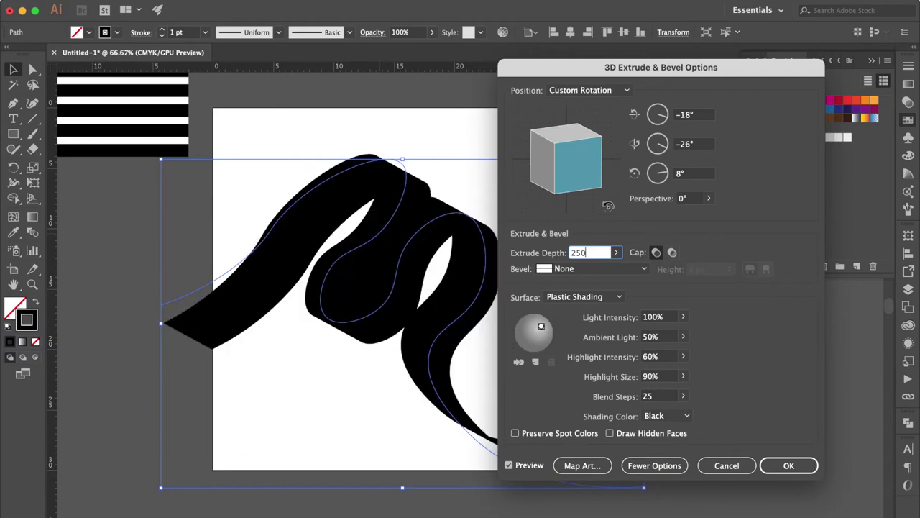
mouse_move(597, 187)
left_mouse_down()
mouse_move(594, 180)
mouse_move(573, 189)
mouse_move(553, 174)
left_mouse_up()
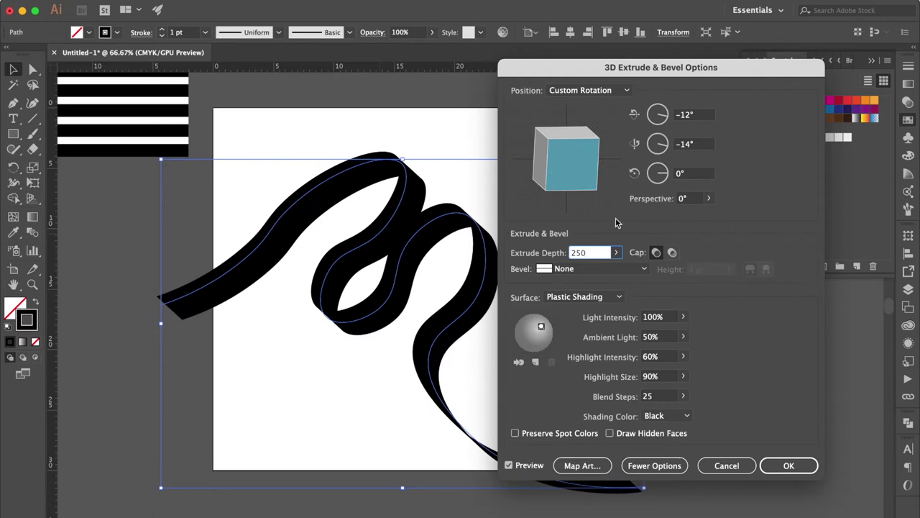
Step: In Map Art, map BW Line 01 with Scale to Fit onto surface 3
left_click(582, 465)
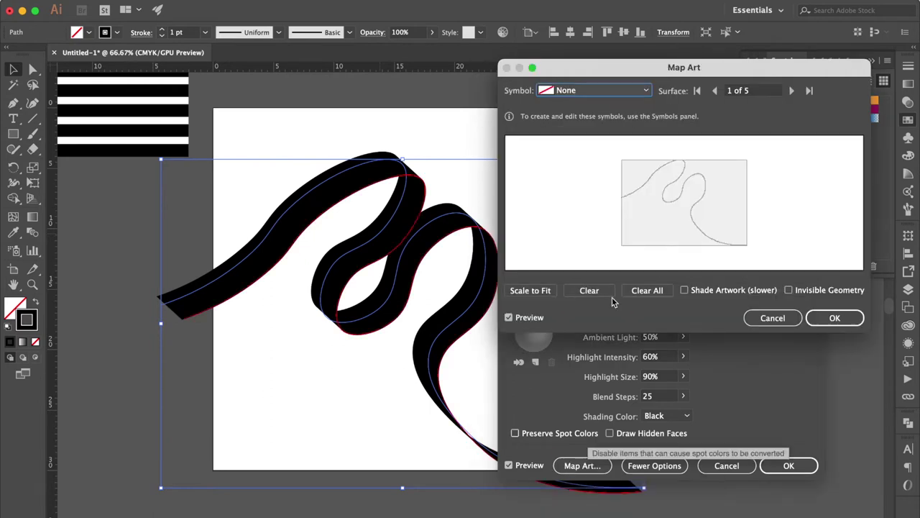
left_click(792, 92)
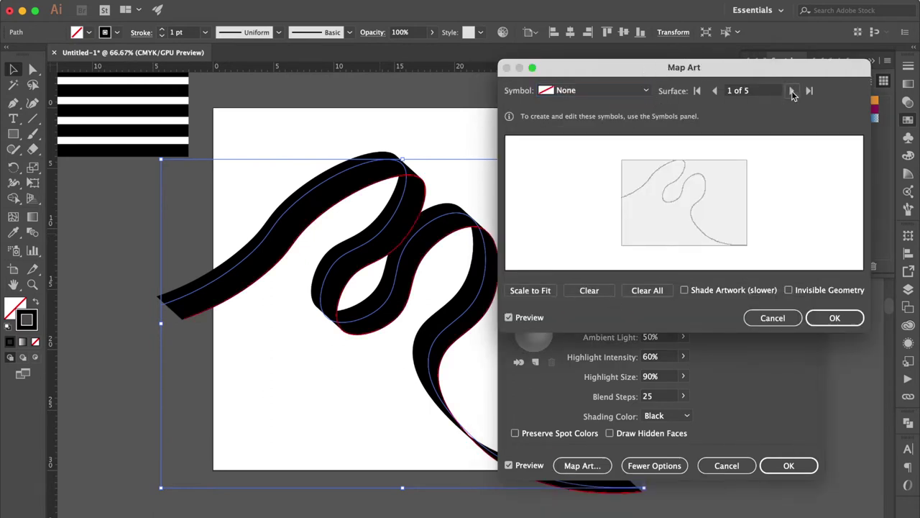
left_click(792, 92)
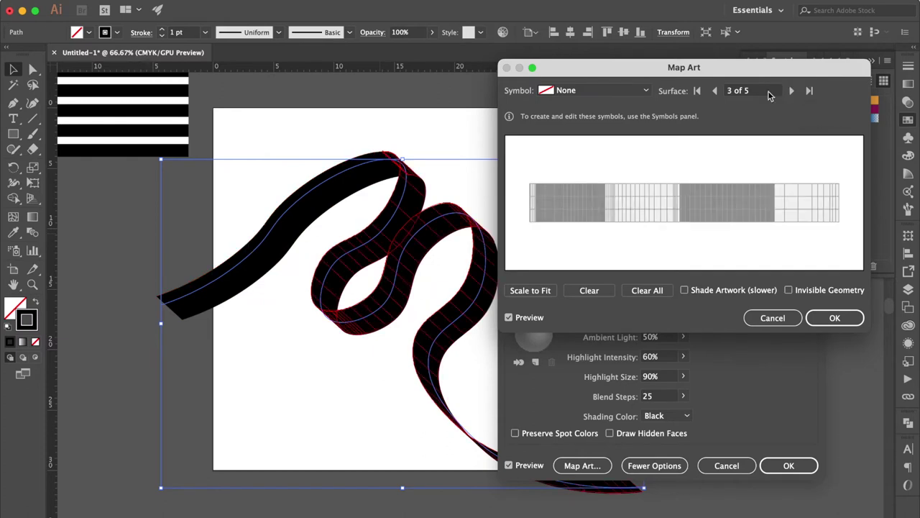
left_click(607, 93)
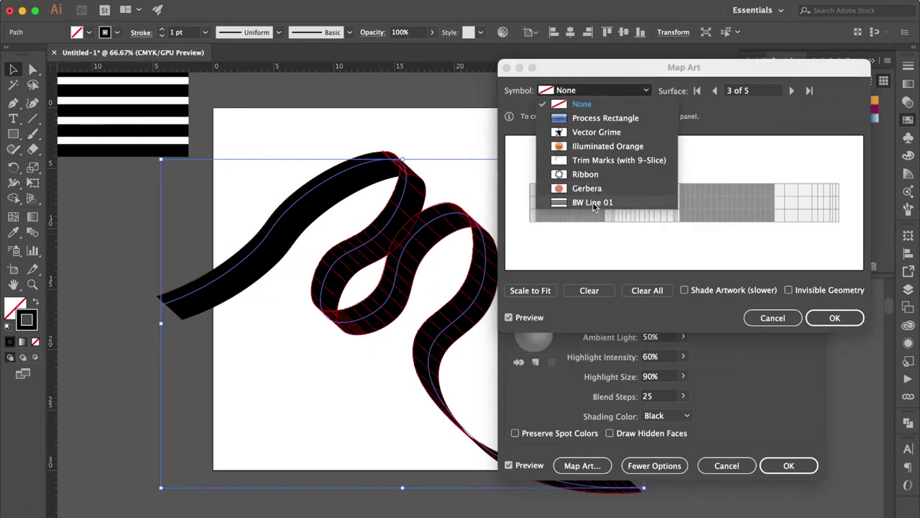
left_click(594, 204)
left_click(534, 289)
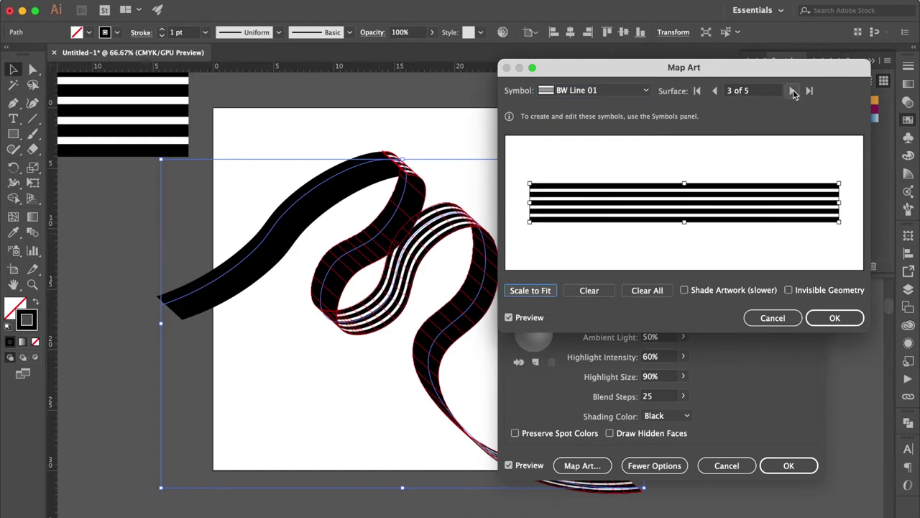
Step: Map BW Line 01 with Scale to Fit onto surfaces 4 and 5, and confirm
left_click(794, 92)
left_click(622, 91)
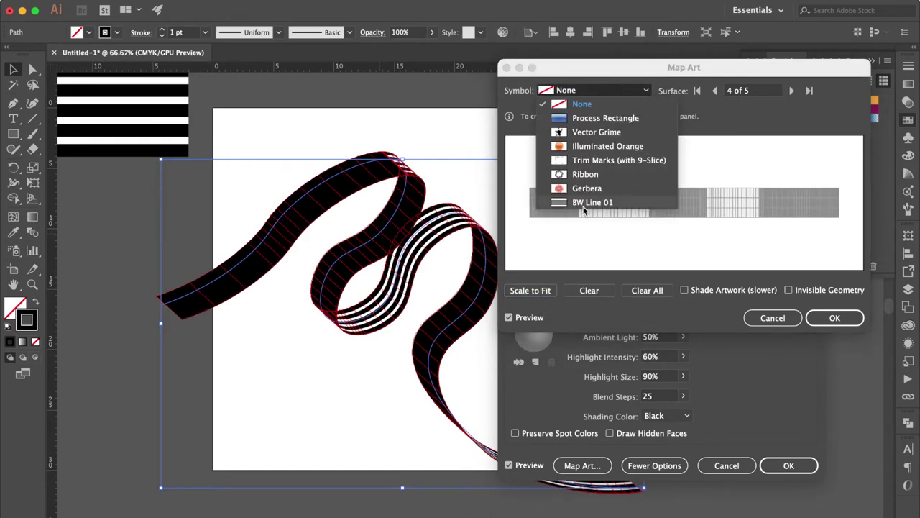
left_click(584, 204)
left_click(544, 291)
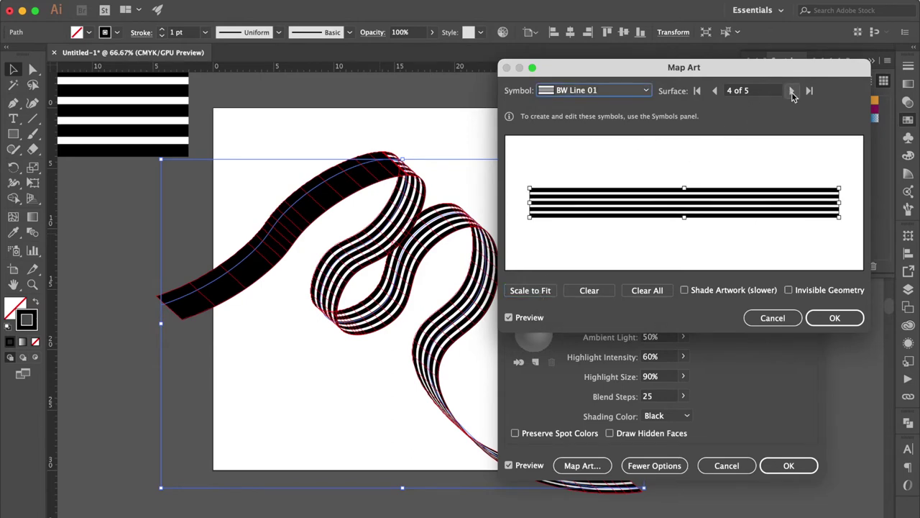
left_click(792, 91)
left_click(627, 90)
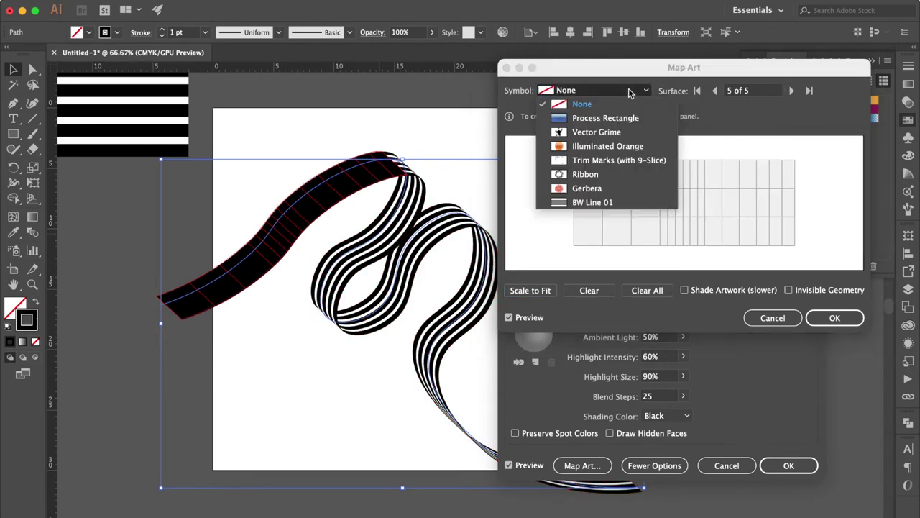
left_click(591, 203)
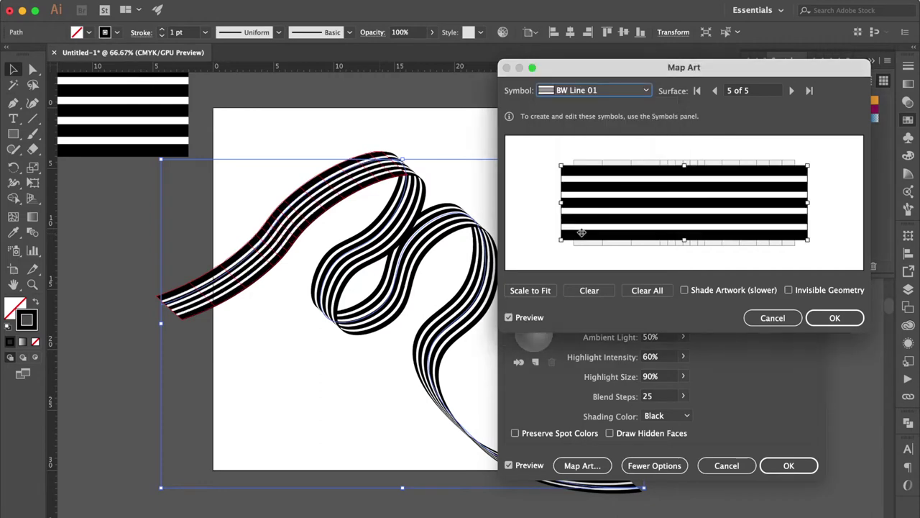
left_click(544, 295)
left_click(834, 318)
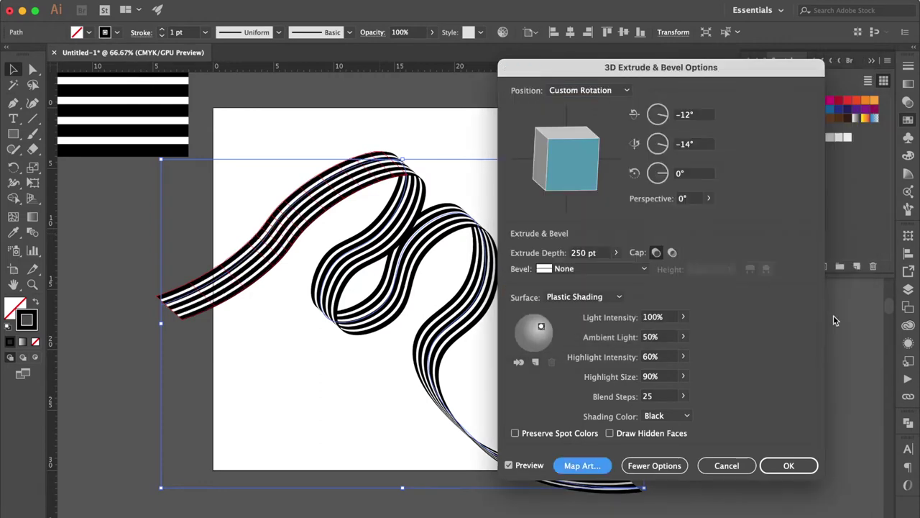
Step: Apply the 3D effect, expand its appearance into shapes, deselect, and zoom in on the stripes
left_click(800, 466)
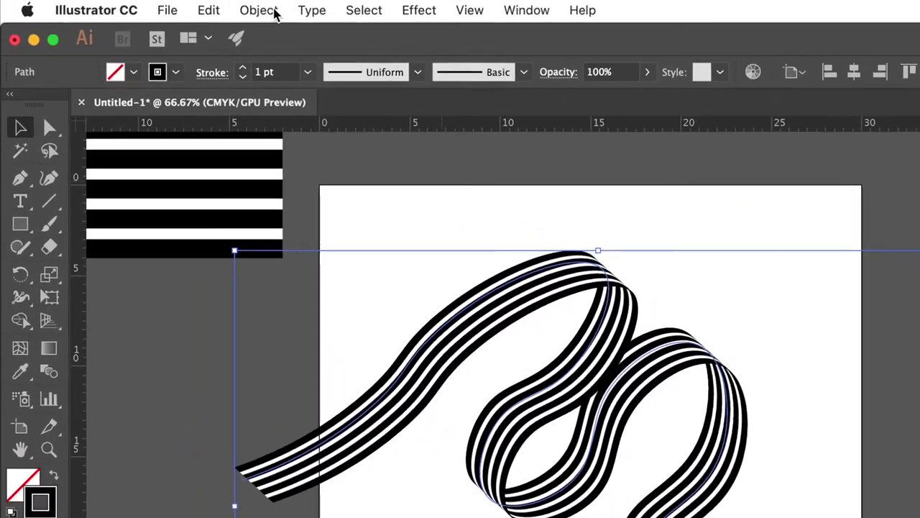
left_click(264, 12)
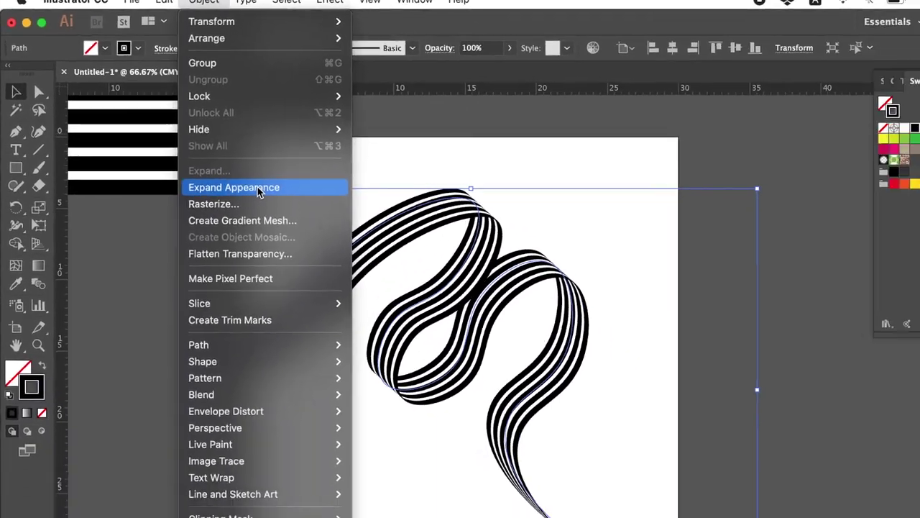
left_click(335, 256)
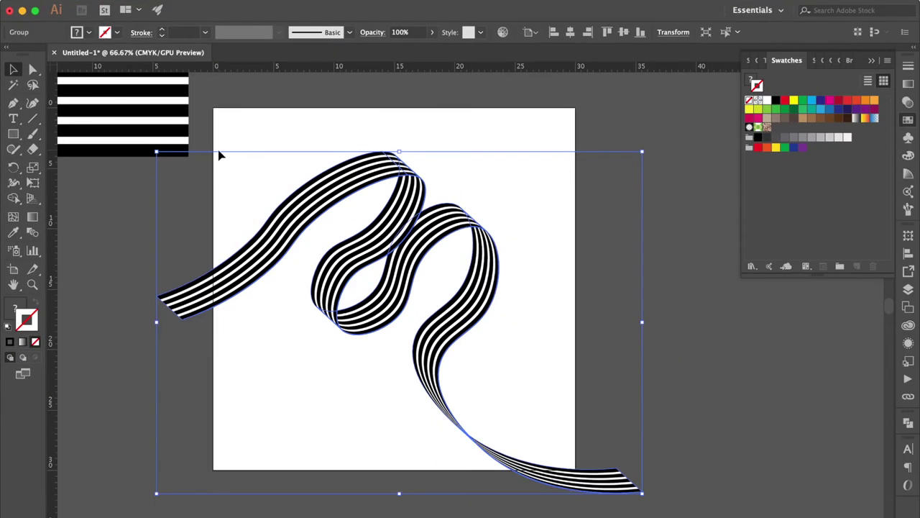
left_click(257, 135)
key("ctrl+plus")
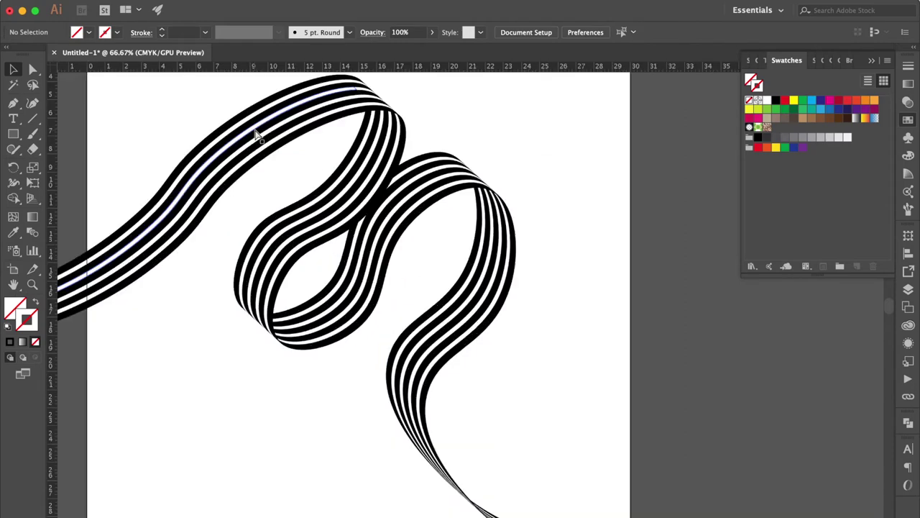
key("ctrl+plus")
key("ctrl+plus")
key("ctrl+plus")
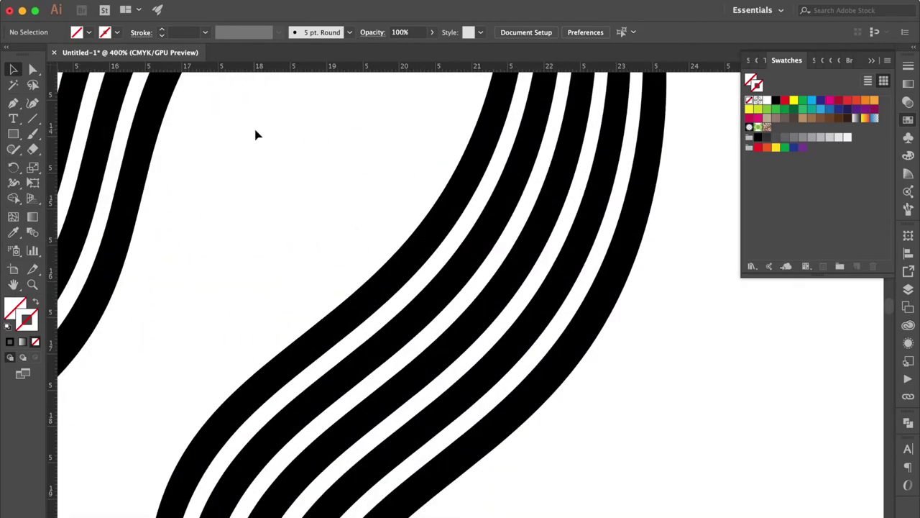
key("ctrl+plus")
Step: Recolour four white stripes of the upper loop crimson, green, yellow and teal
left_click(32, 70)
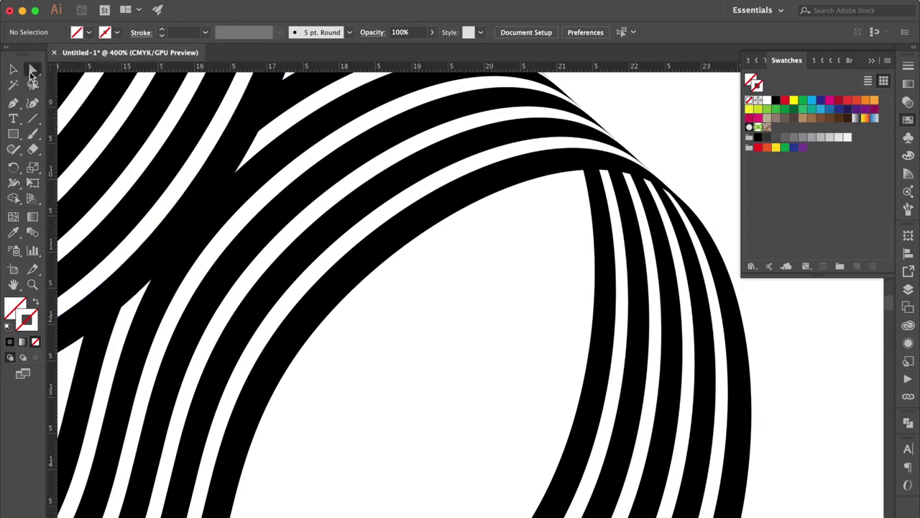
left_click(505, 159)
left_click(13, 307)
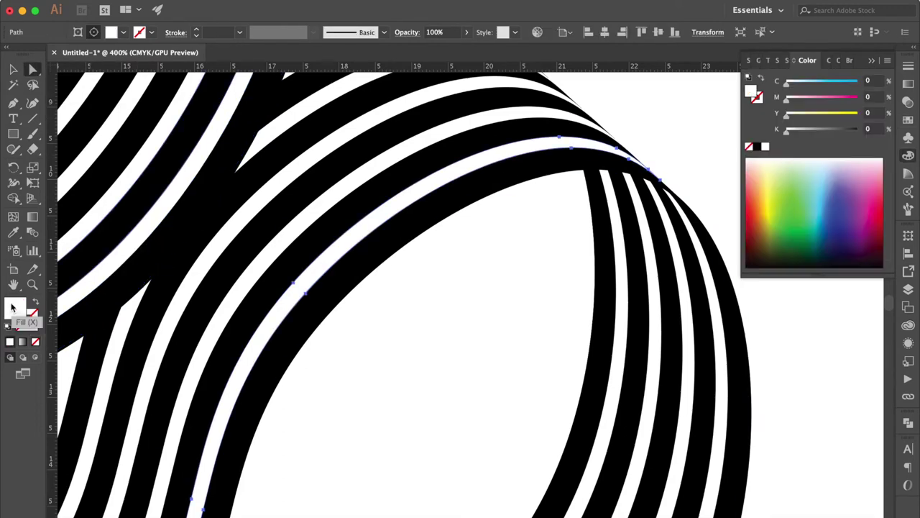
left_click(909, 123)
left_click(839, 100)
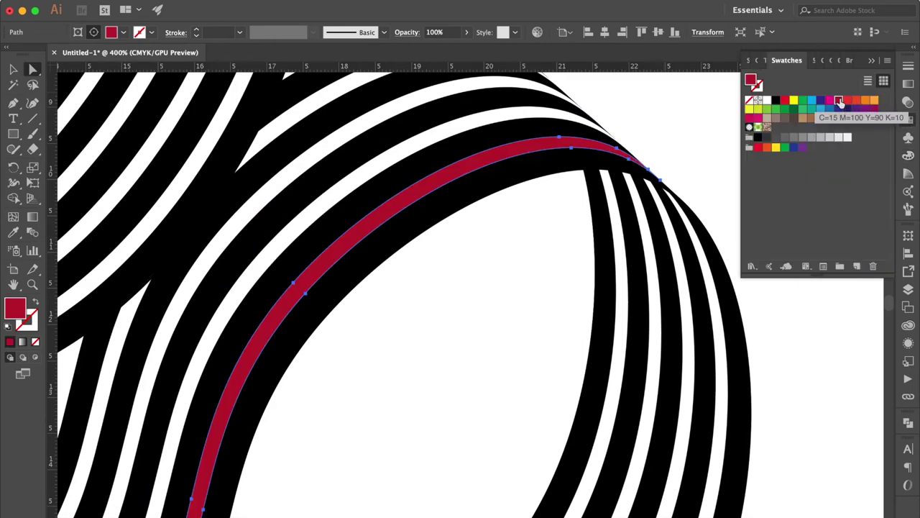
left_click(530, 117)
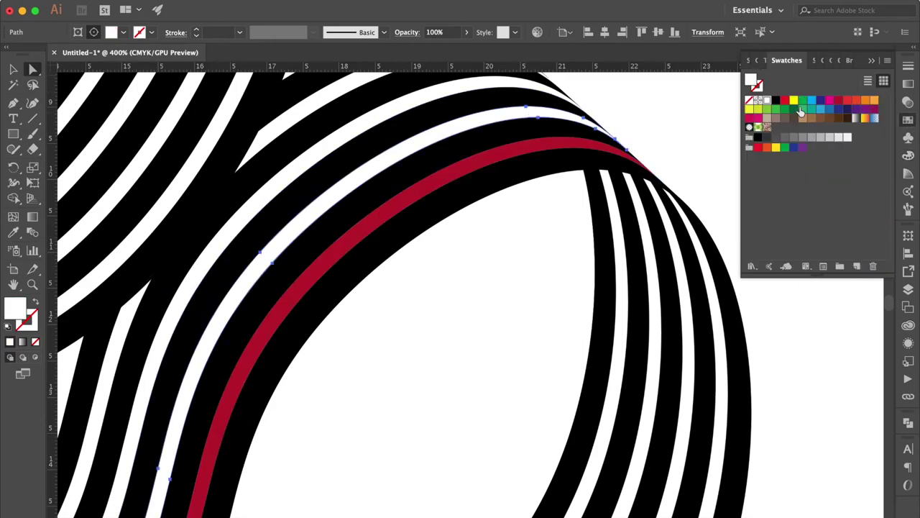
key("ctrl+minus")
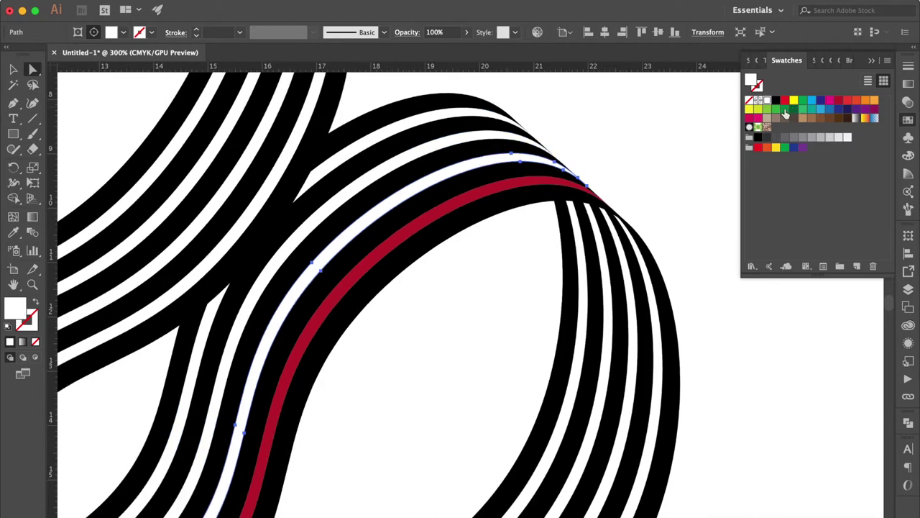
left_click(786, 110)
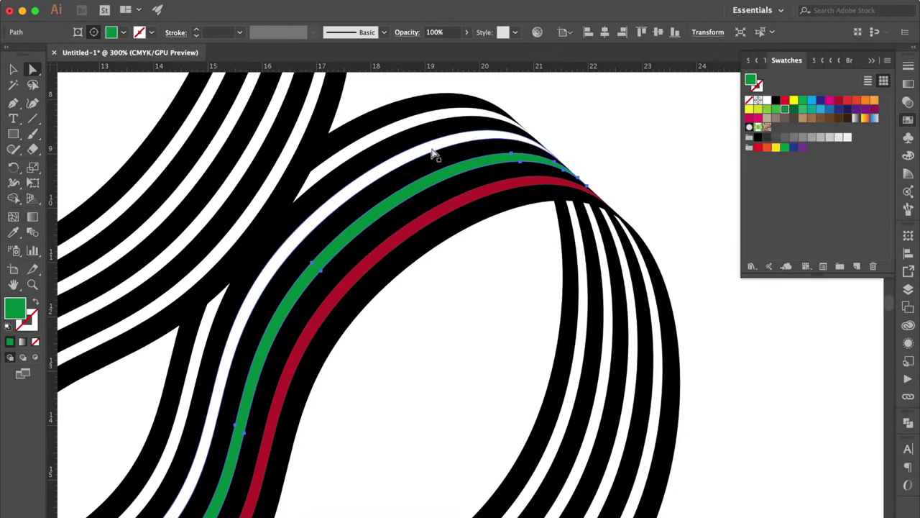
left_click(433, 151)
left_click(791, 101)
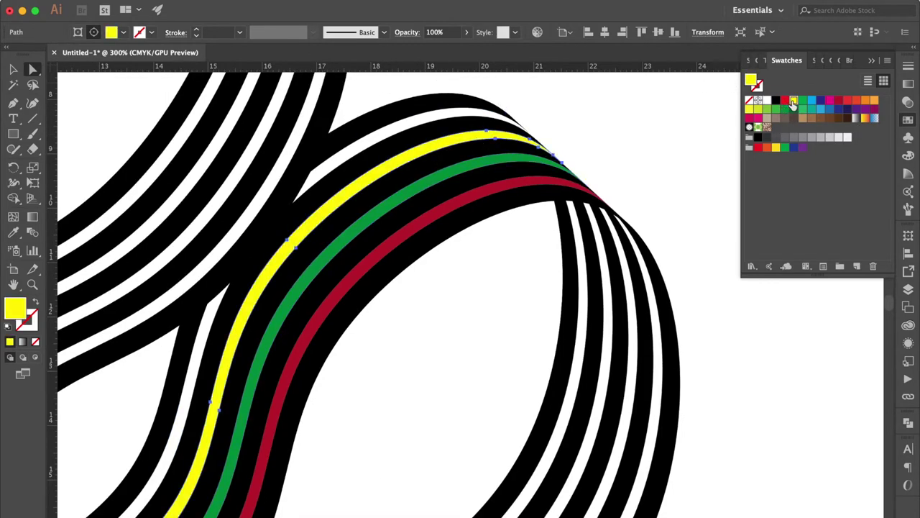
left_click(435, 120)
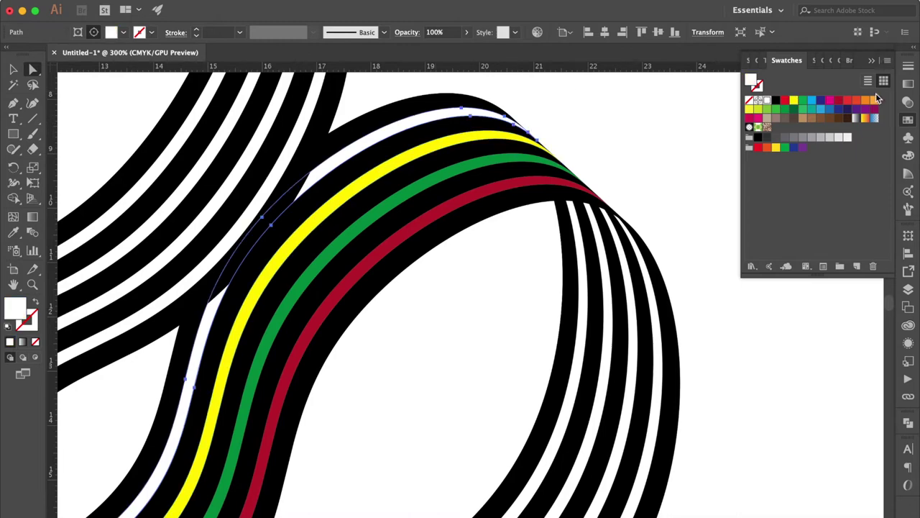
left_click(811, 110)
left_click(669, 151)
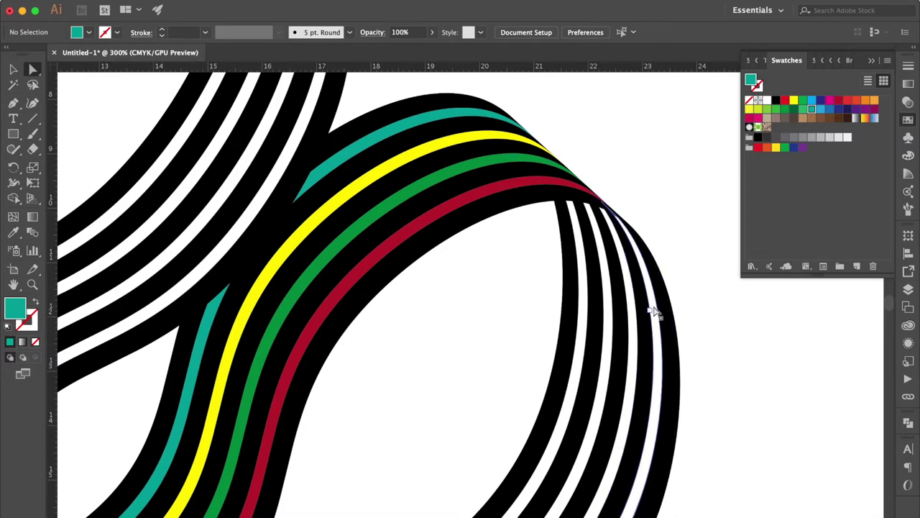
Step: Recolour the right curve's four white stripes crimson, green, yellow and teal, outer to inner
key("super+equal")
scroll(655, 310, "right", 5)
scroll(654, 311, "down", 3)
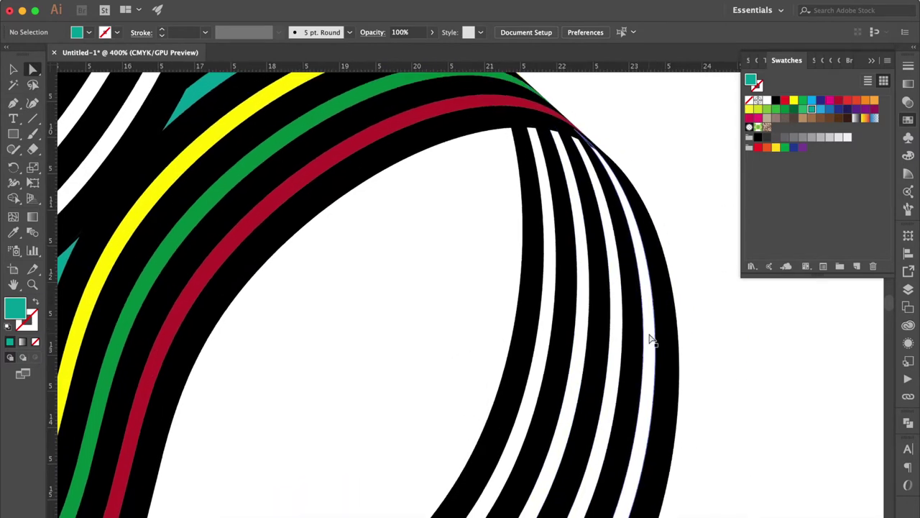
left_click(651, 340)
left_click(840, 104)
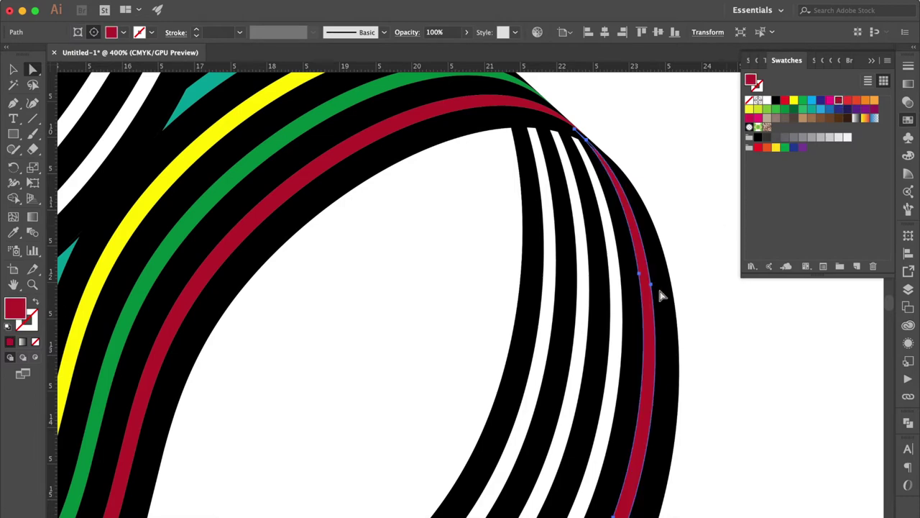
left_click(620, 314)
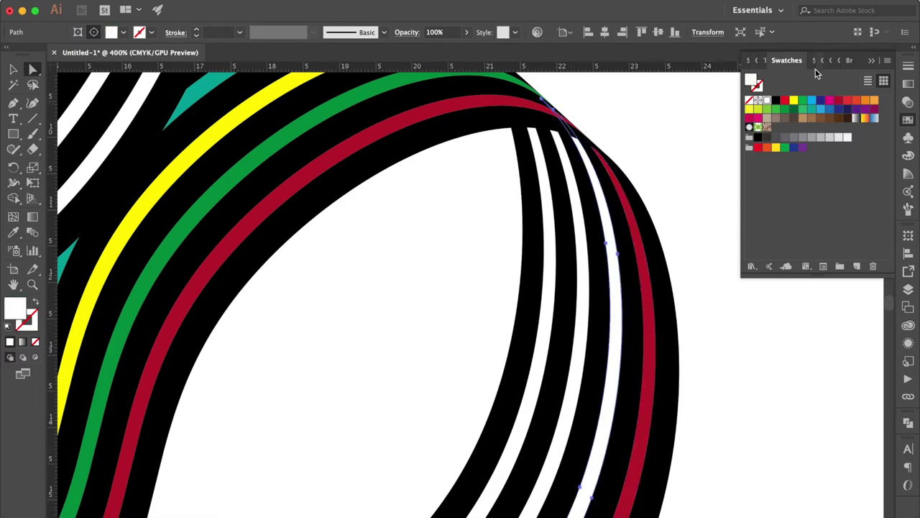
left_click(786, 111)
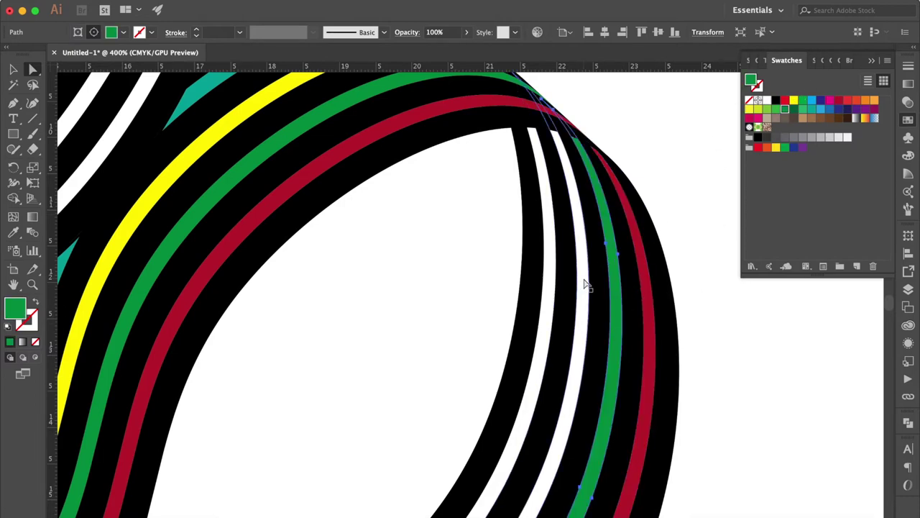
left_click(584, 283)
left_click(792, 102)
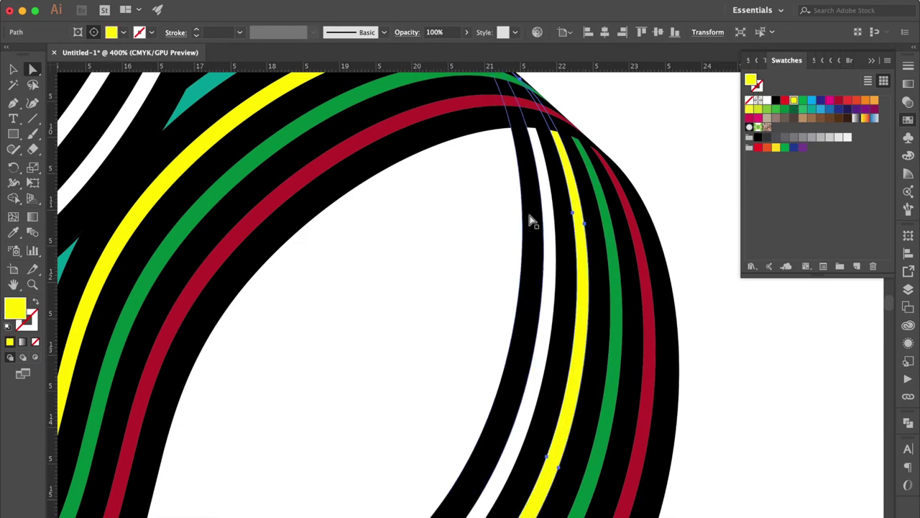
left_click(550, 236)
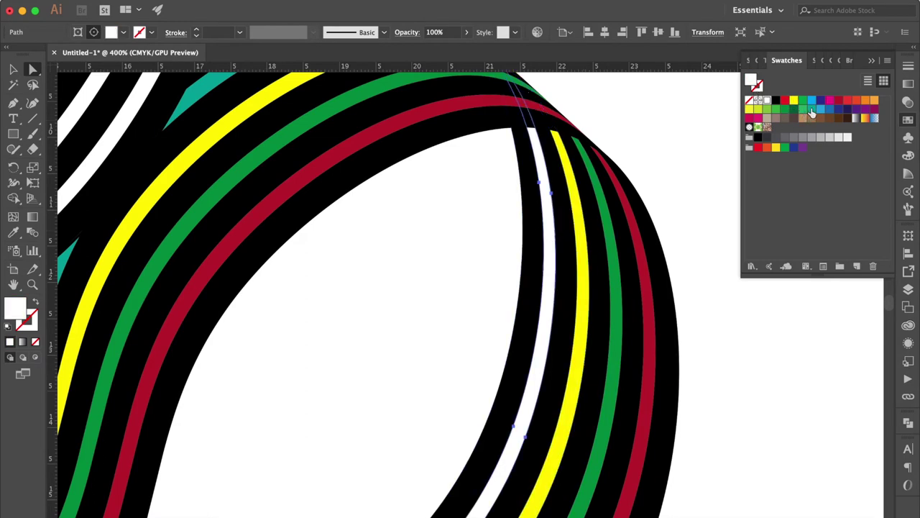
left_click(812, 109)
scroll(752, 483, "down", 5)
Step: Colour the tail's four white stripes crimson, green, yellow and teal, bottom to top
scroll(752, 482, "down", 5)
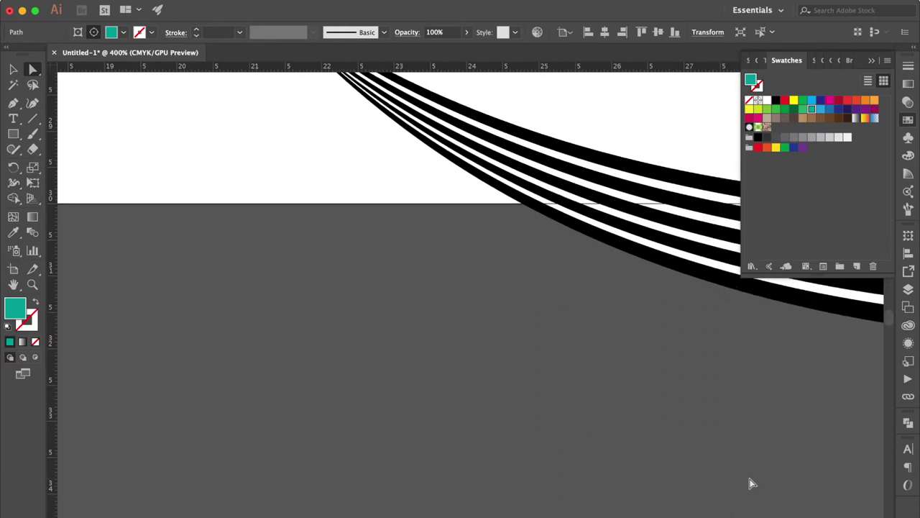
scroll(752, 483, "up", 3)
scroll(752, 482, "right", 3)
scroll(752, 482, "up", 2)
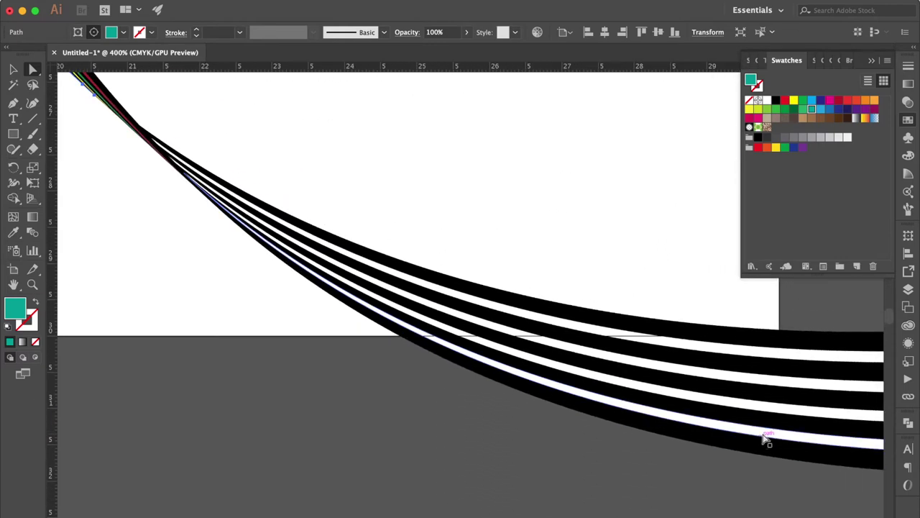
left_click(766, 440)
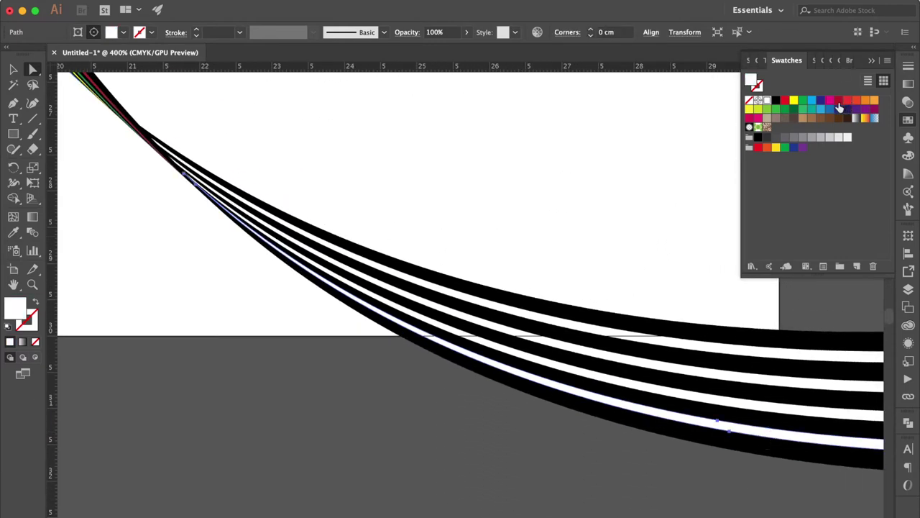
left_click(838, 103)
left_click(762, 414)
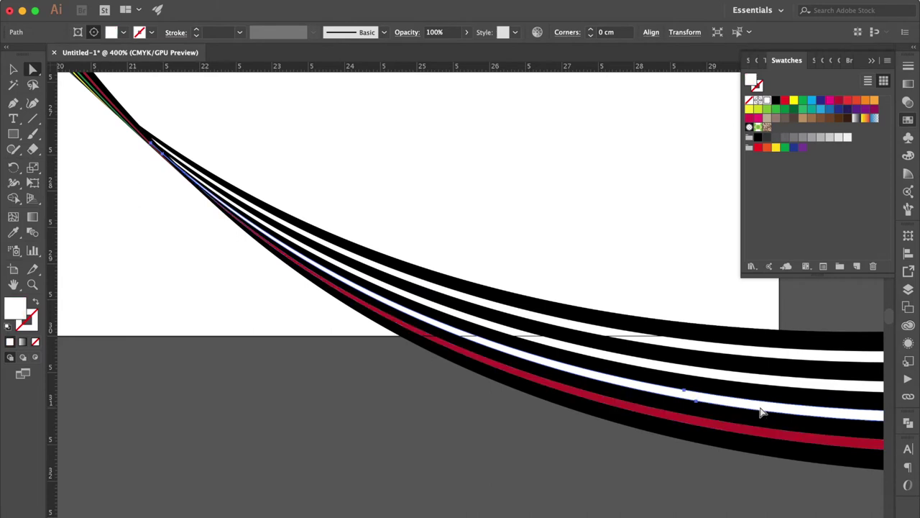
left_click(785, 108)
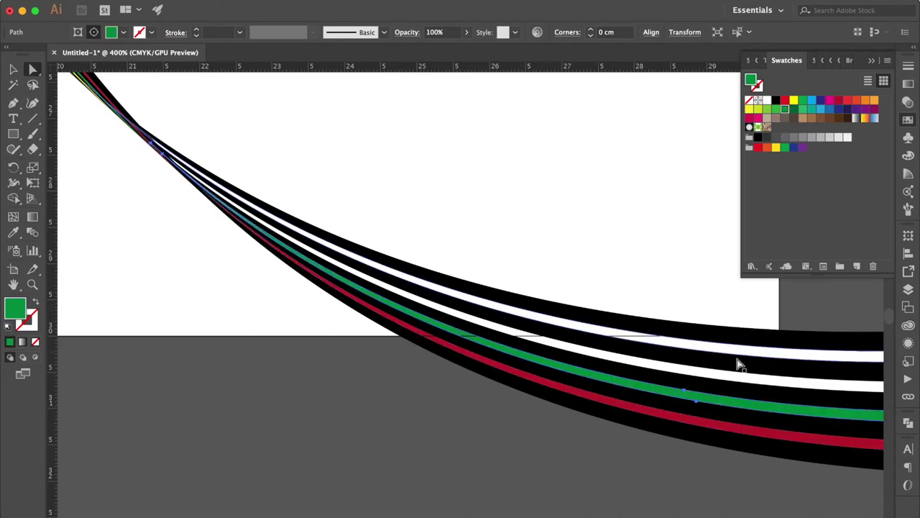
left_click(743, 385)
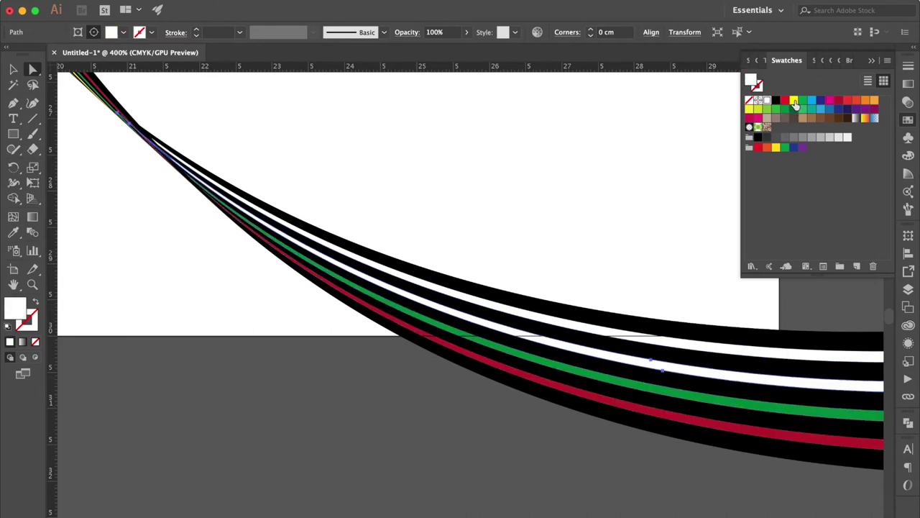
left_click(793, 102)
left_click(746, 355)
left_click(812, 110)
Step: Colour matching lower-band and upper-left white stripe pairs crimson, then green
scroll(539, 263, "down", 1)
scroll(543, 264, "down", 5)
scroll(544, 267, "up", 5)
scroll(545, 267, "up", 5)
scroll(545, 267, "up", 5)
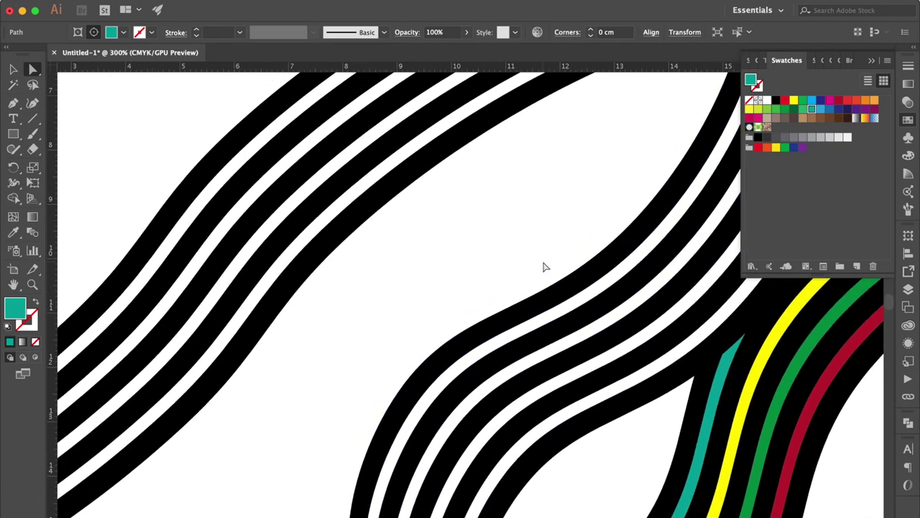
left_click(588, 408)
left_click(365, 188, "shift")
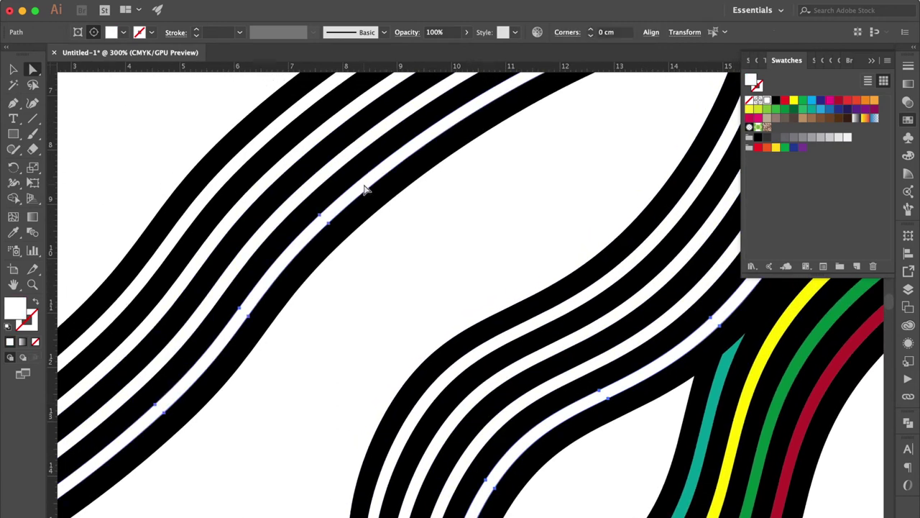
left_click(839, 105)
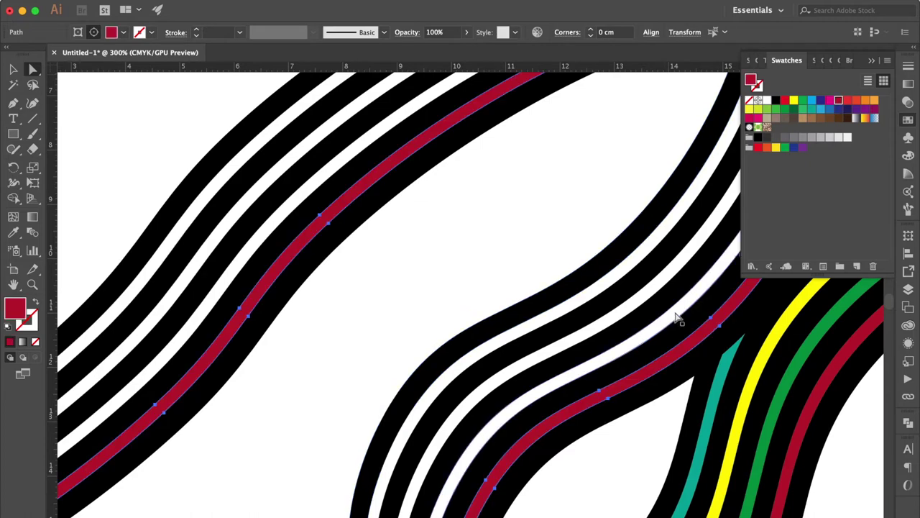
left_click(650, 340)
left_click(333, 180, "shift")
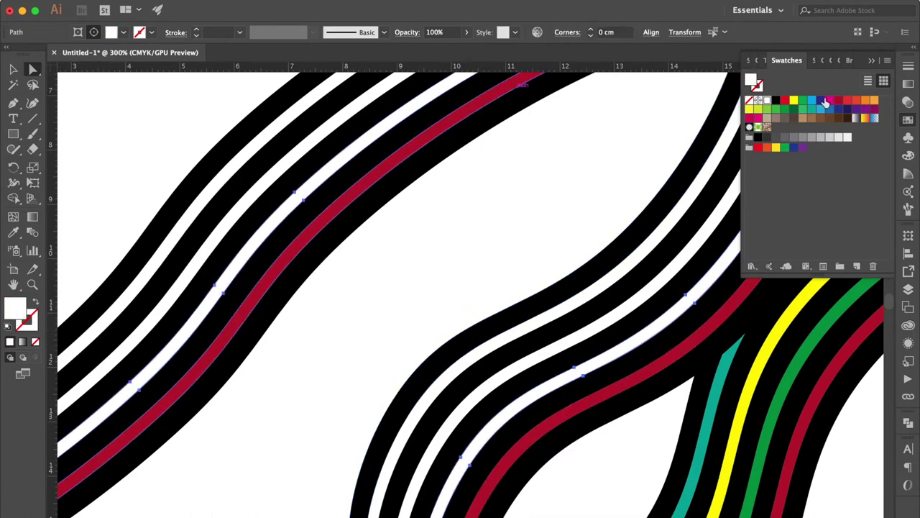
left_click(785, 109)
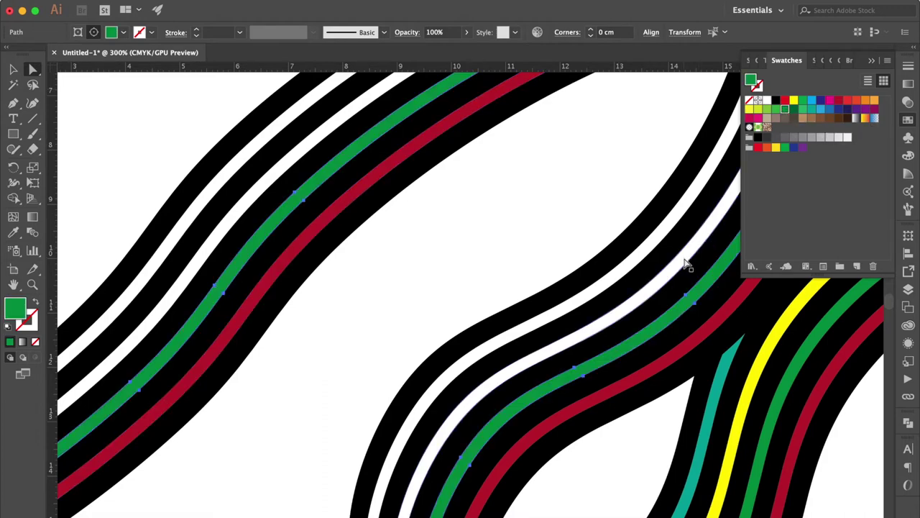
Step: Colour the last two white stripe pairs yellow and teal, then fit the view
left_click(683, 261)
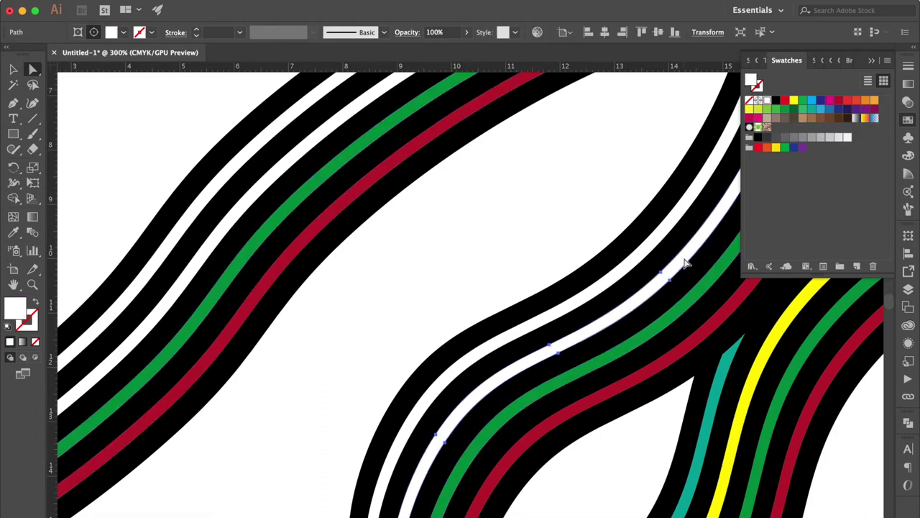
left_click(297, 158, "shift")
left_click(793, 99)
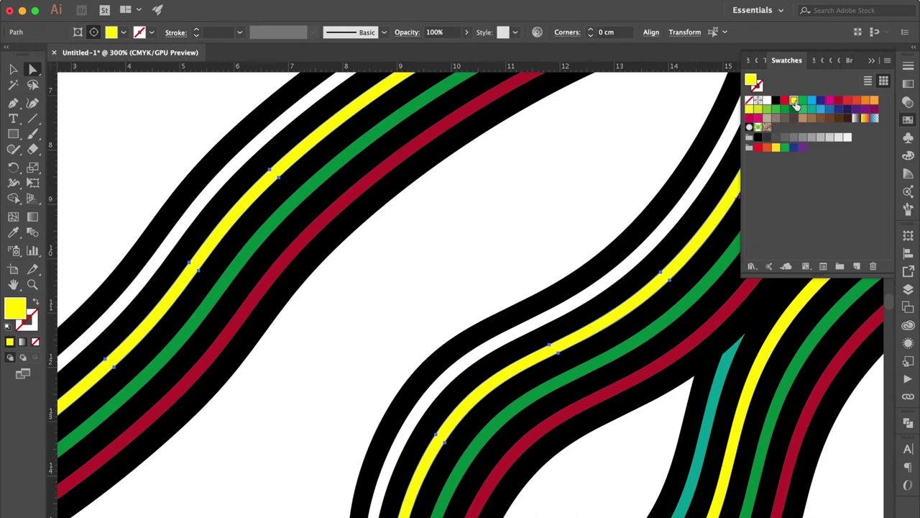
left_click(636, 260)
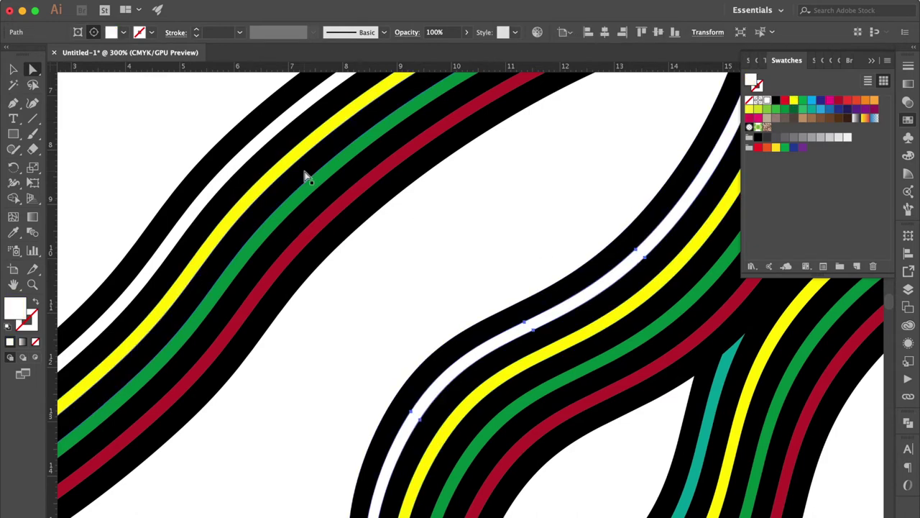
left_click(284, 128, "shift")
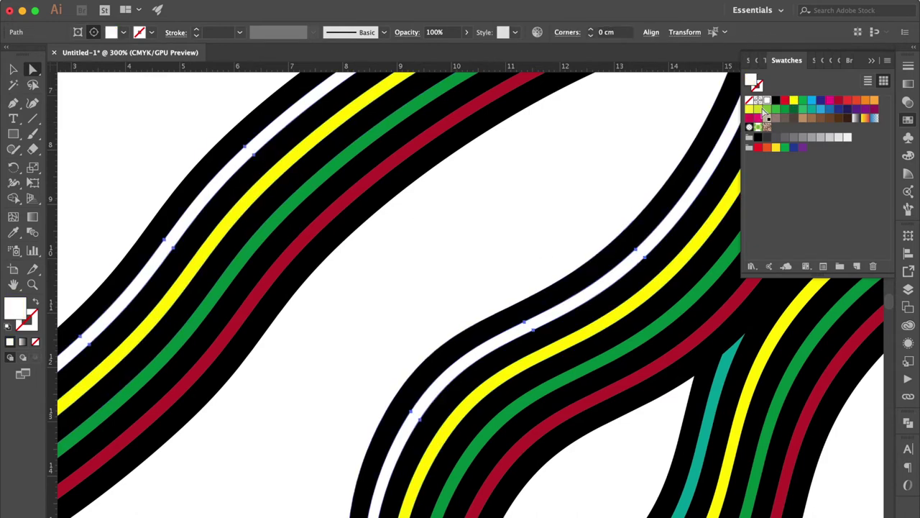
left_click(810, 110)
key("ctrl+0")
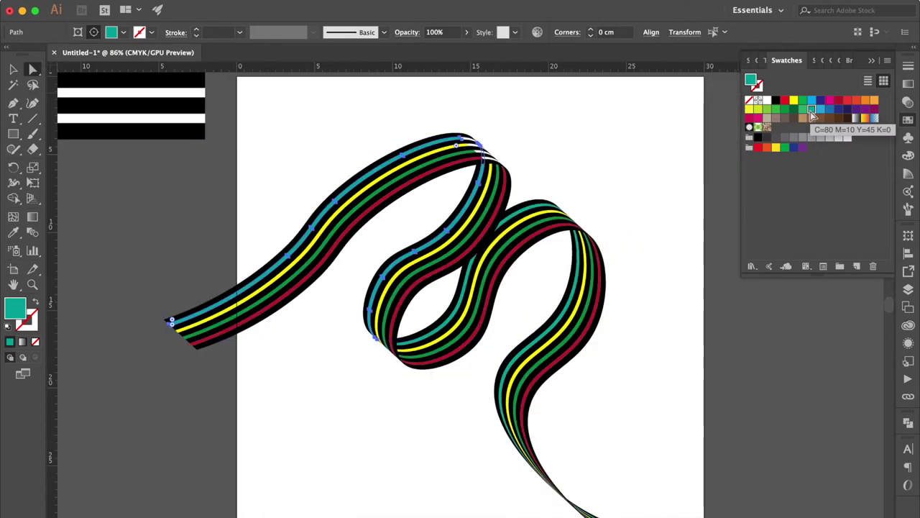
Step: Fill the three white gap pieces at the top fold red, yellow and teal, nudging one anchor
left_click(32, 285)
mouse_move(455, 124)
left_mouse_down()
mouse_move(607, 385)
mouse_move(599, 405)
left_mouse_up()
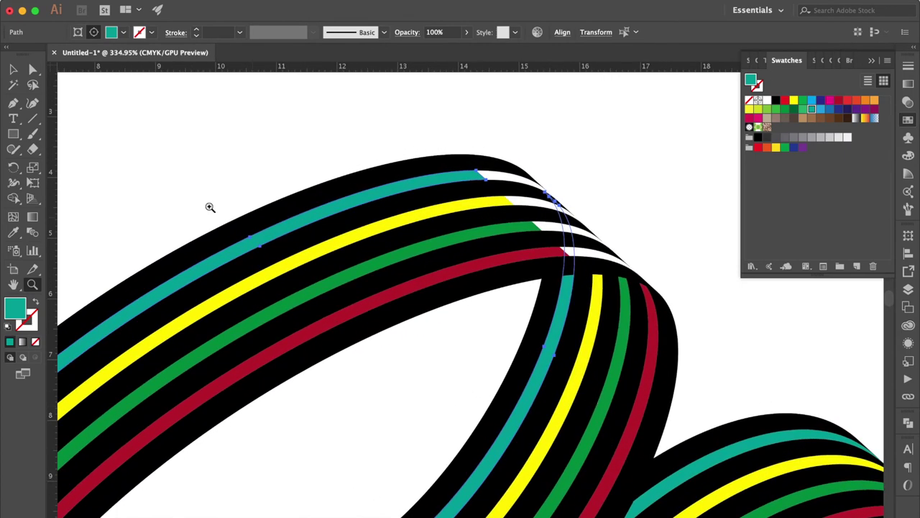
left_click(33, 69)
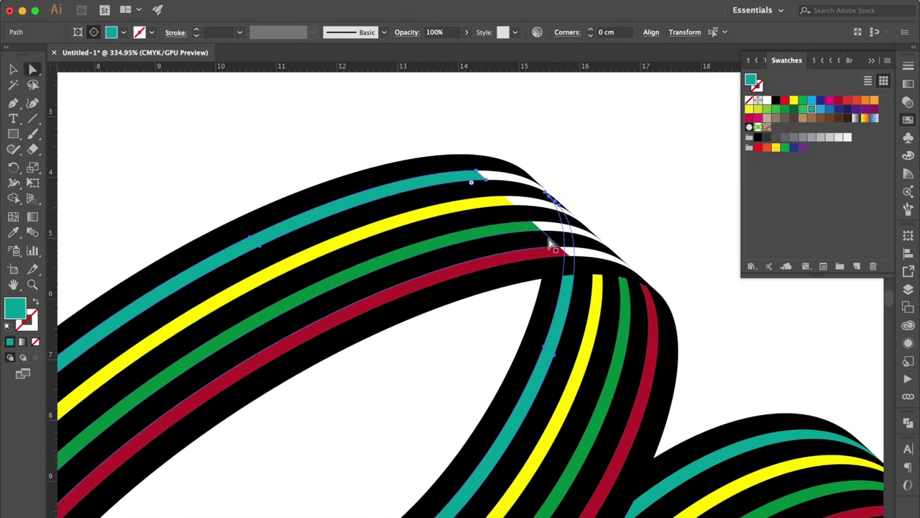
left_click(584, 256)
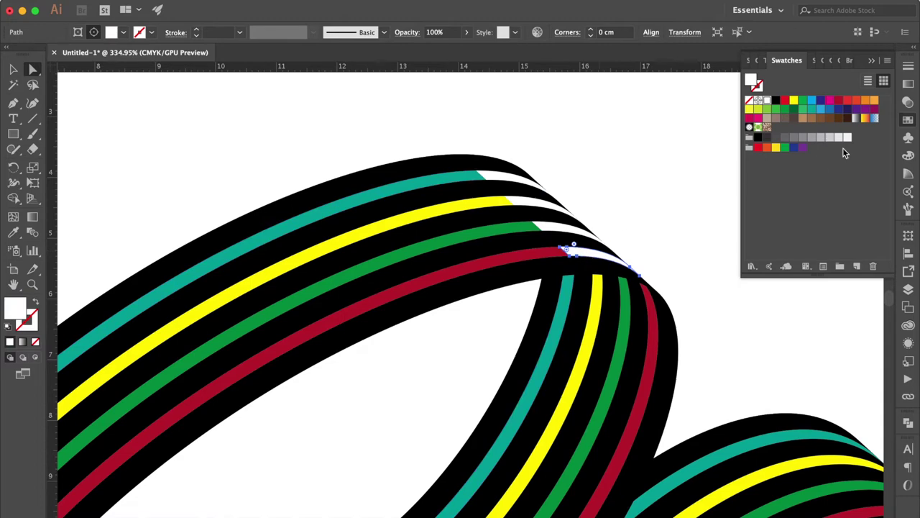
left_click(840, 103)
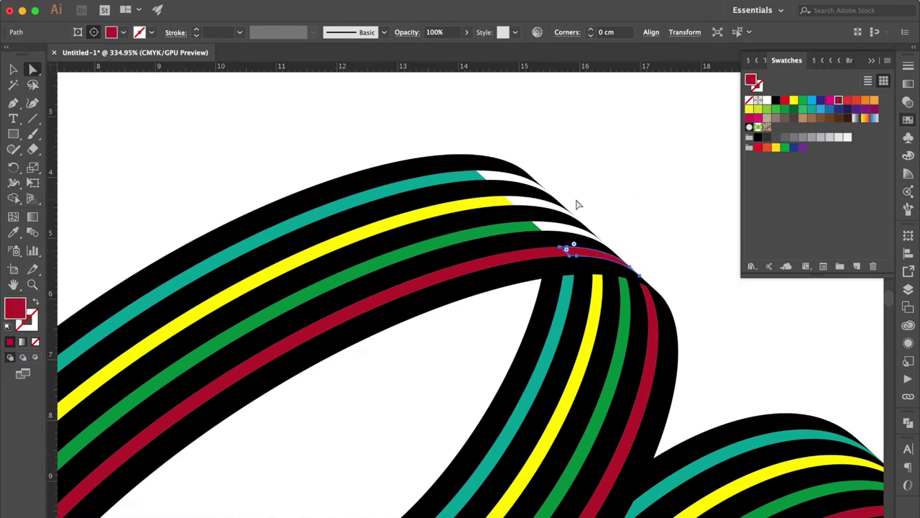
left_click(548, 230)
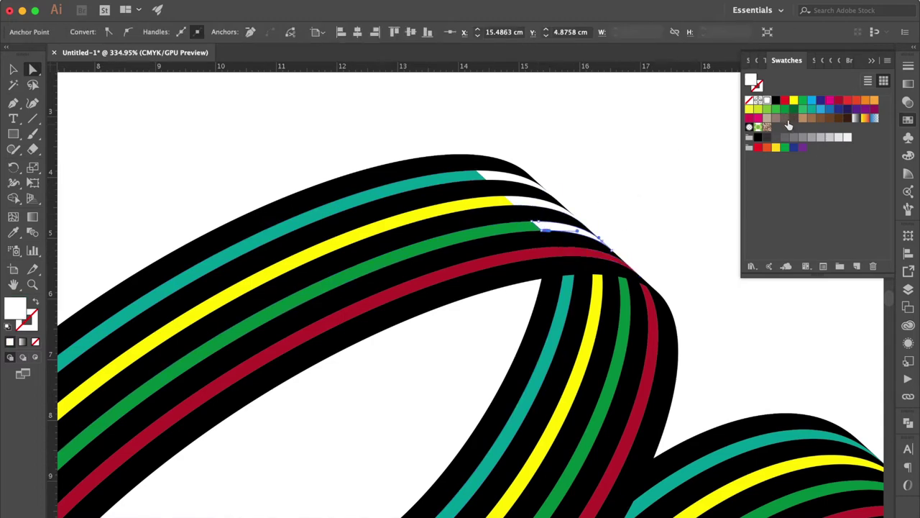
left_click_drag(547, 230, 526, 206)
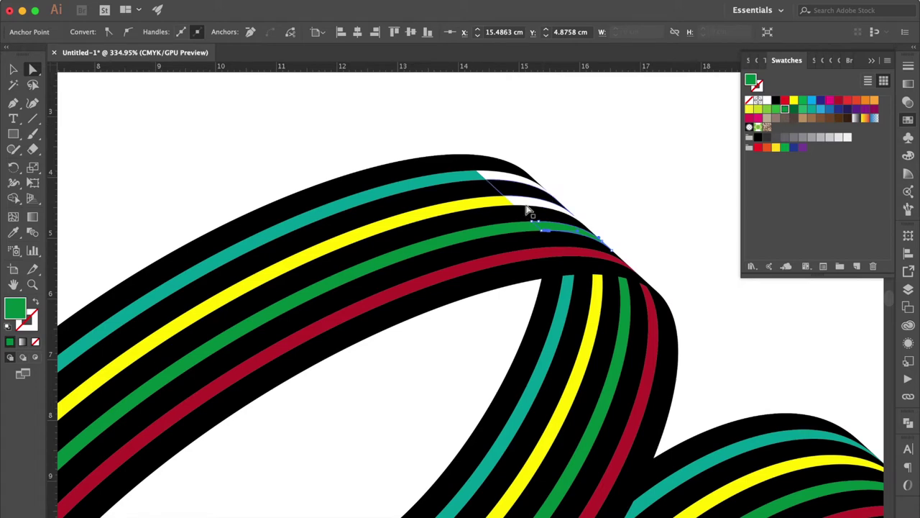
left_click(794, 102)
left_click(502, 181)
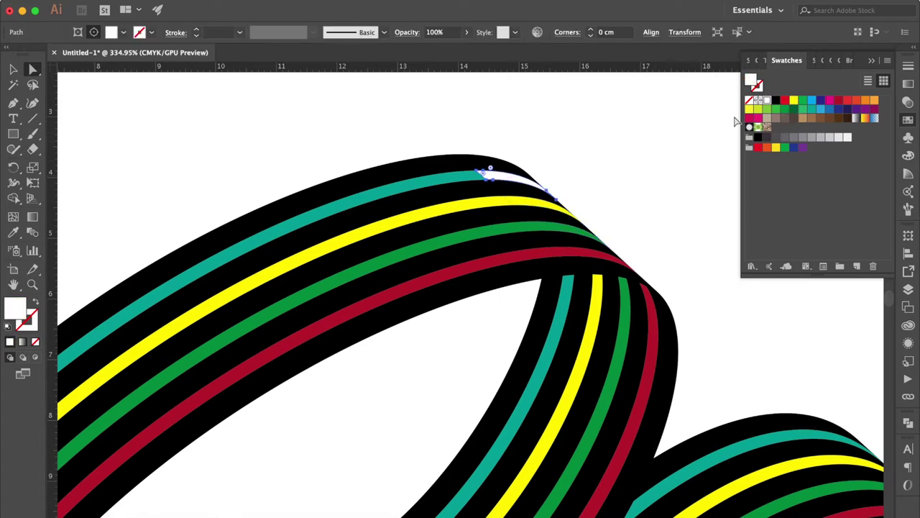
left_click(812, 110)
scroll(467, 136, "down", 5)
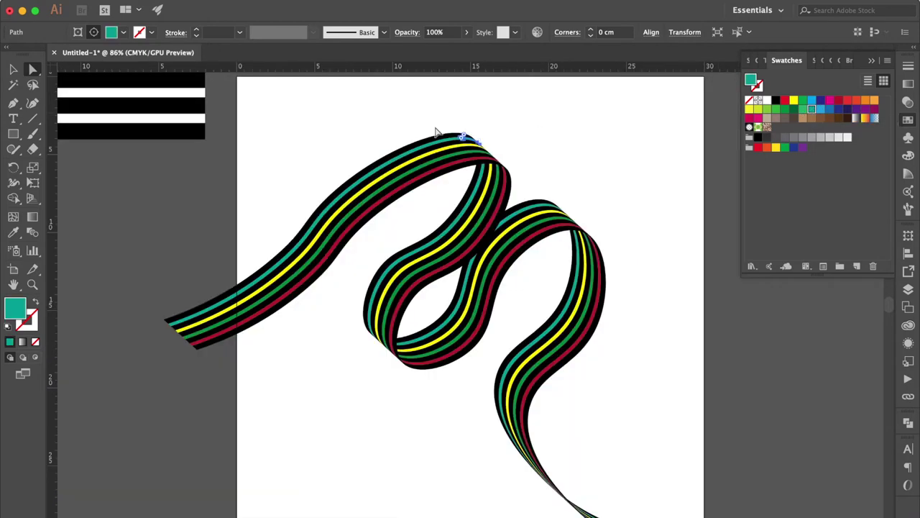
Step: Draw a square covering the artboard, fill it crimson red and send it behind the ribbon
left_click(13, 69)
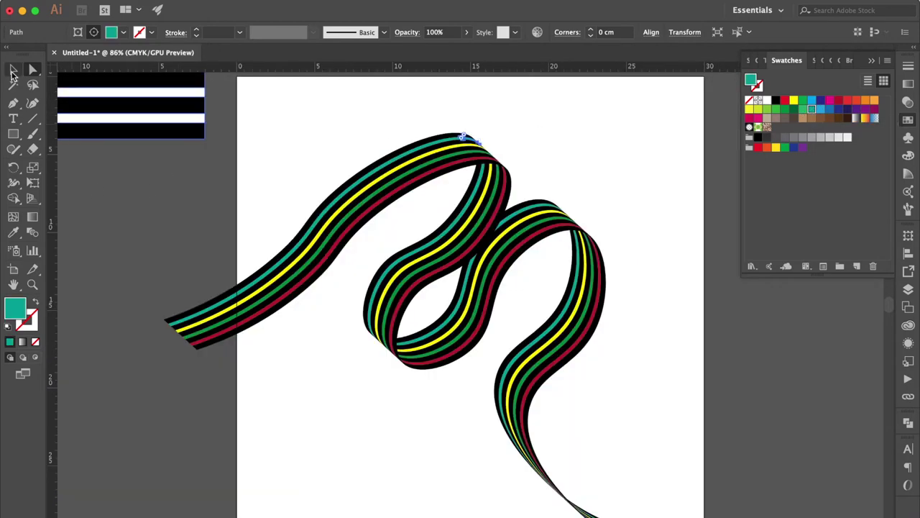
left_click(14, 135)
scroll(242, 76, "down", 2)
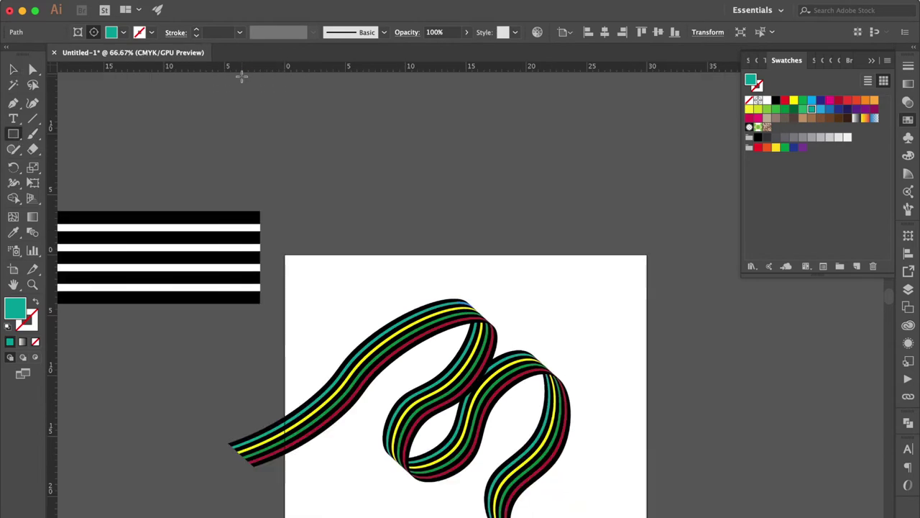
scroll(293, 250, "down", 5)
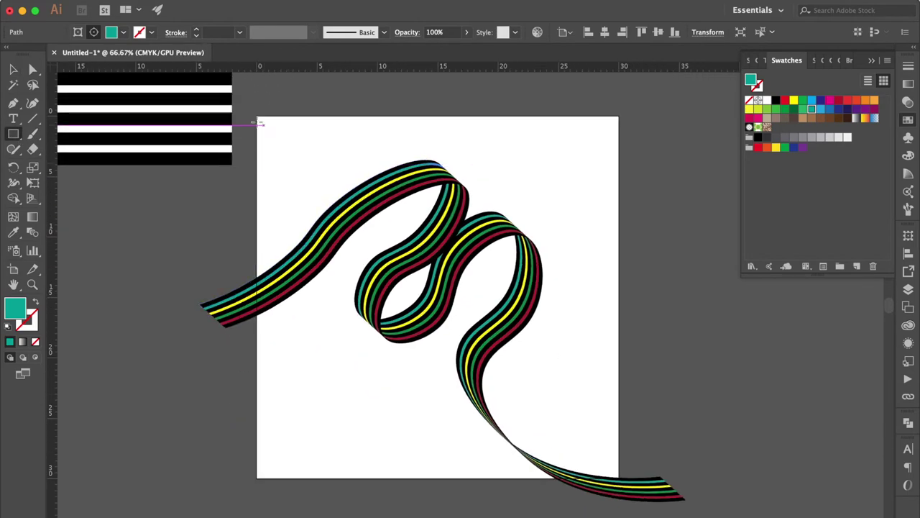
left_click_drag(258, 112, 622, 484)
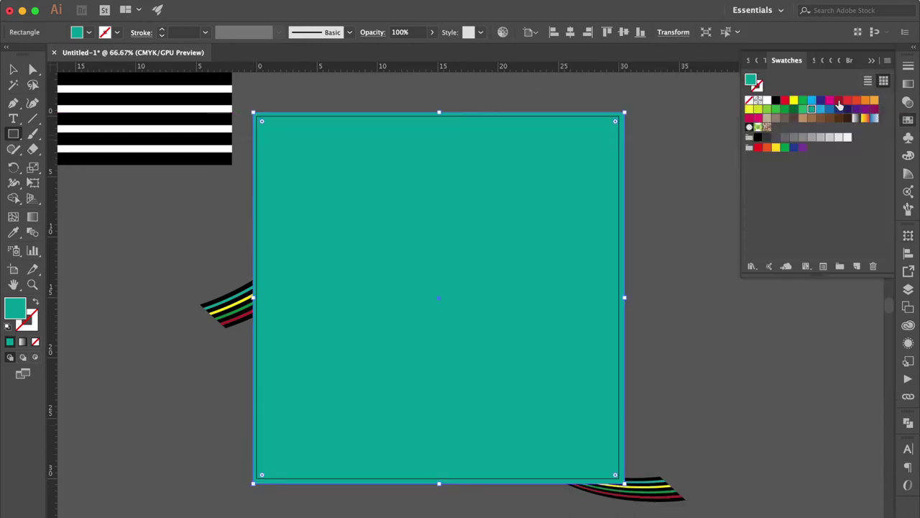
left_click(838, 101)
key("ctrl+shift+bracketleft")
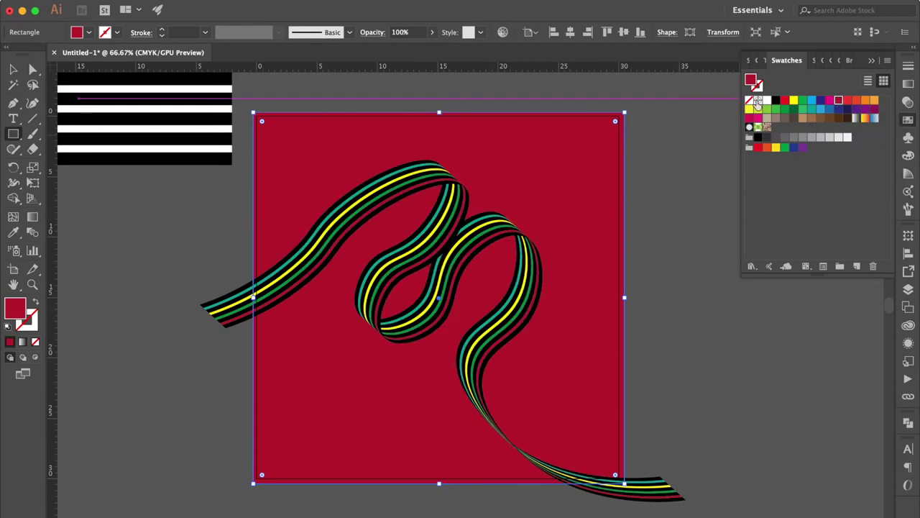
left_click(59, 92, "ctrl+shift")
left_click(13, 70)
left_click(680, 329)
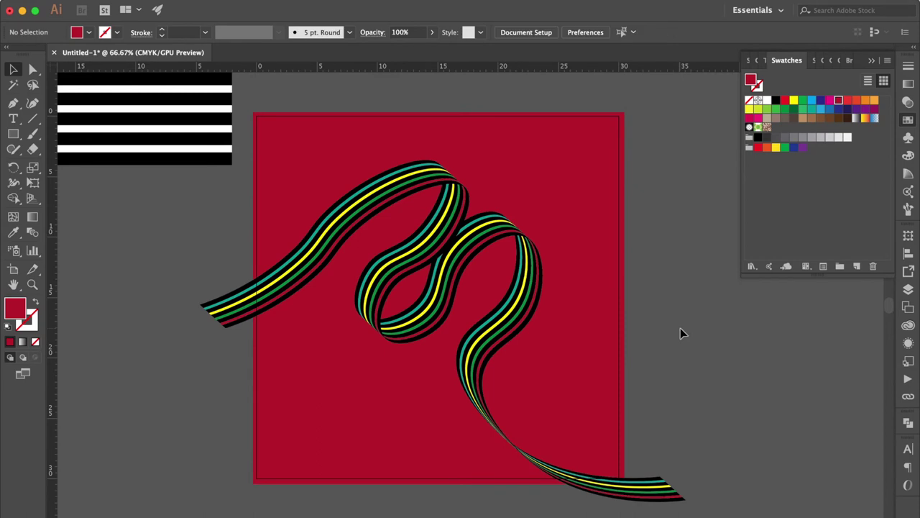
Step: Duplicate the artboard to the right and delete the ribbon copy from the new artboard
key("ctrl+minus")
scroll(682, 333, "right", 2)
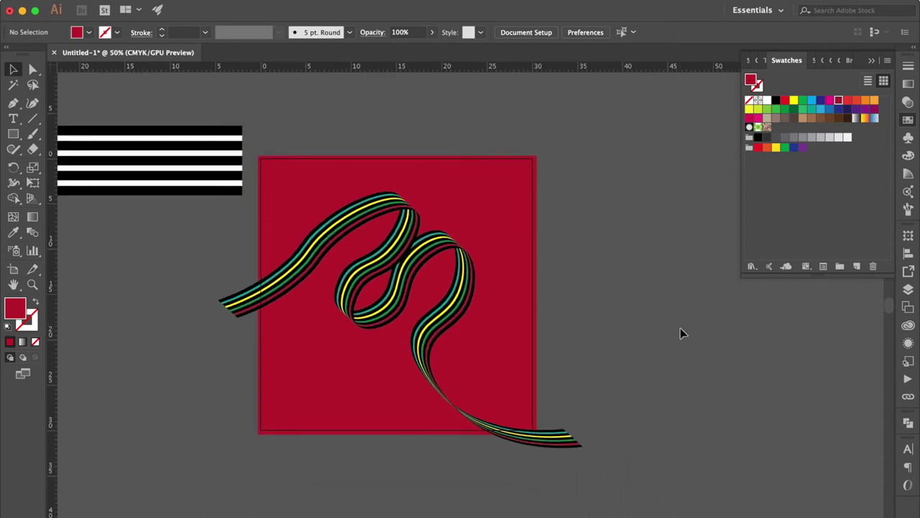
scroll(682, 333, "right", 3)
scroll(680, 328, "right", 3)
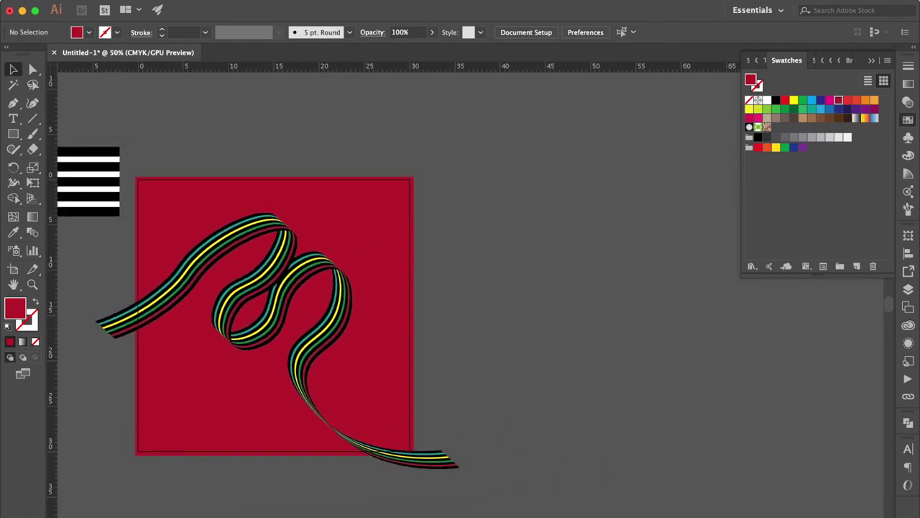
left_click(525, 32)
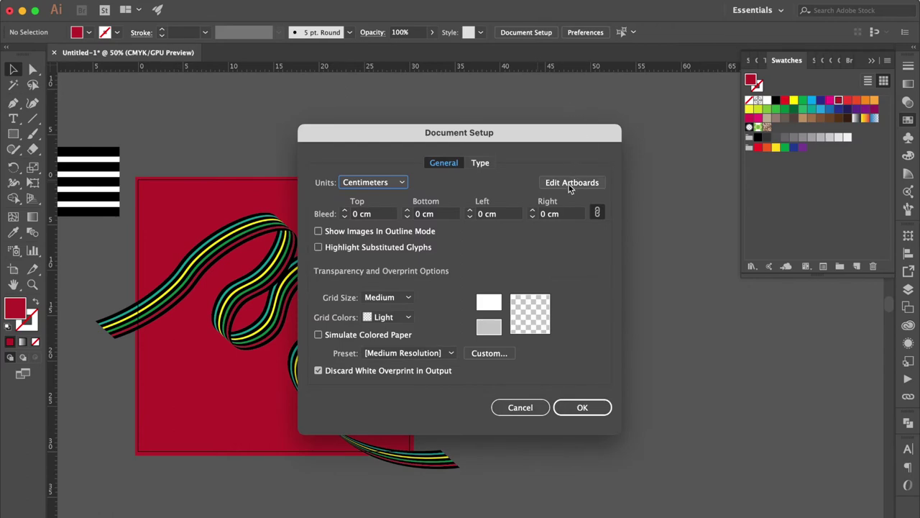
left_click(571, 182)
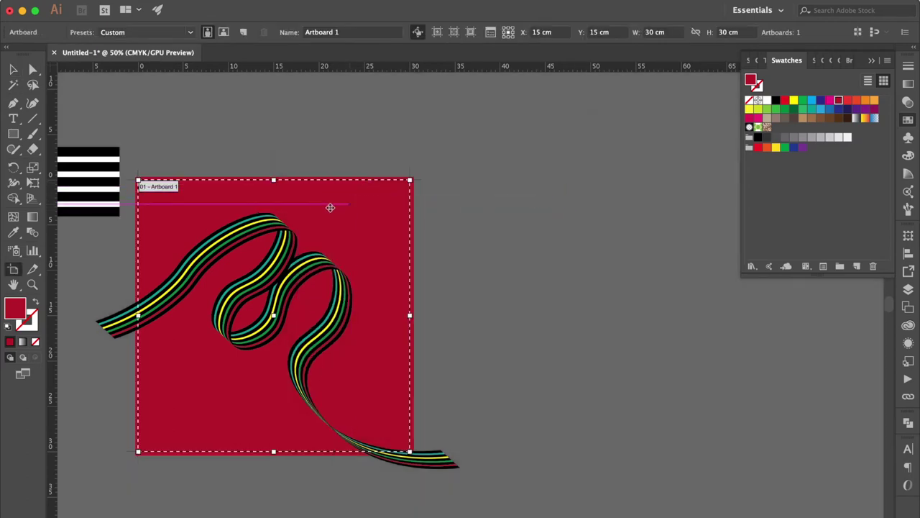
left_click_drag(170, 209, 497, 215)
key("Escape")
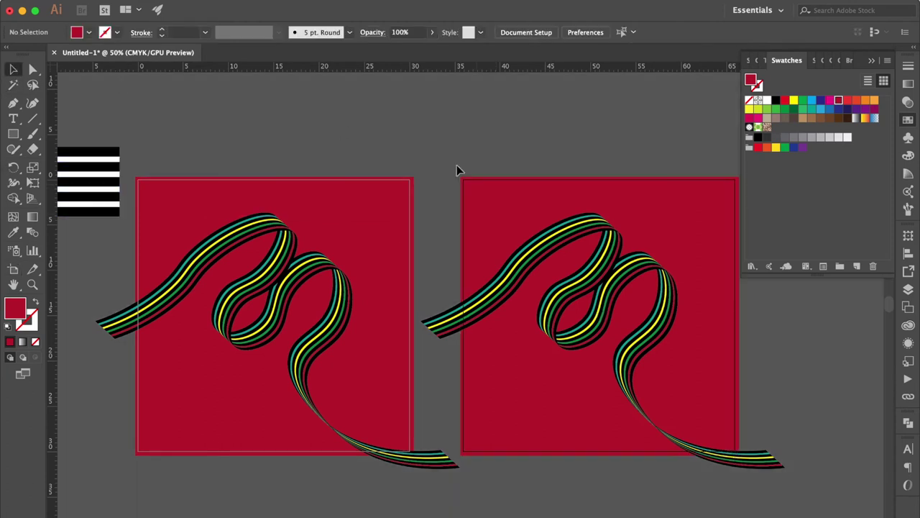
left_click(530, 257)
key("Delete")
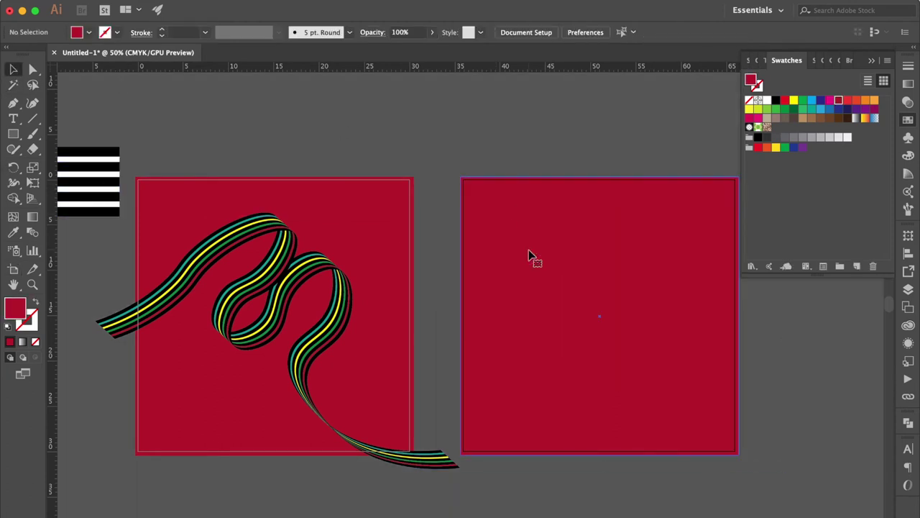
scroll(529, 257, "right", 5)
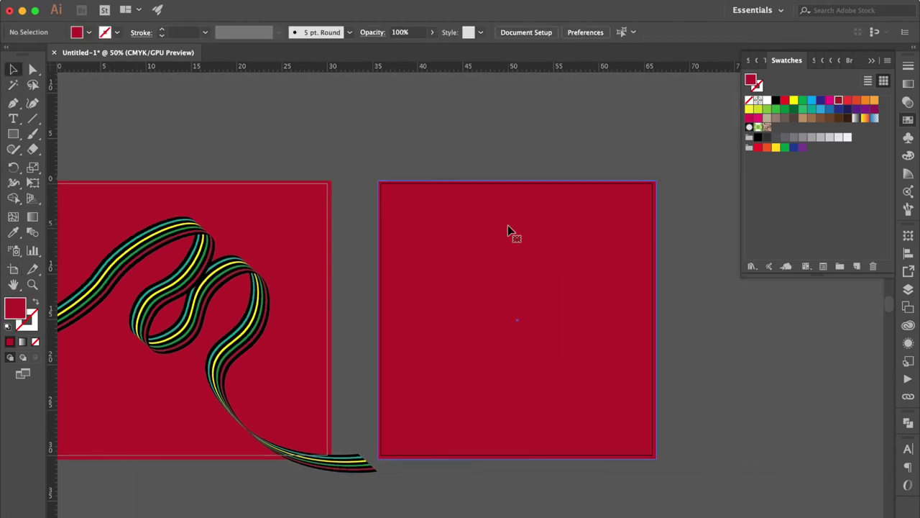
Step: With no fill and default stroke, start a Pen curve looping up near the second artboard
left_click(8, 326)
left_click(36, 342)
left_click(34, 106)
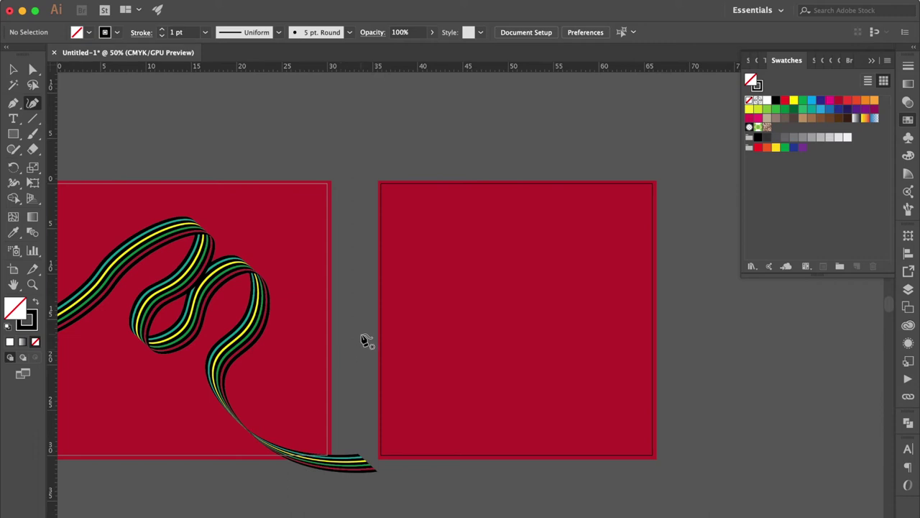
left_click(360, 333)
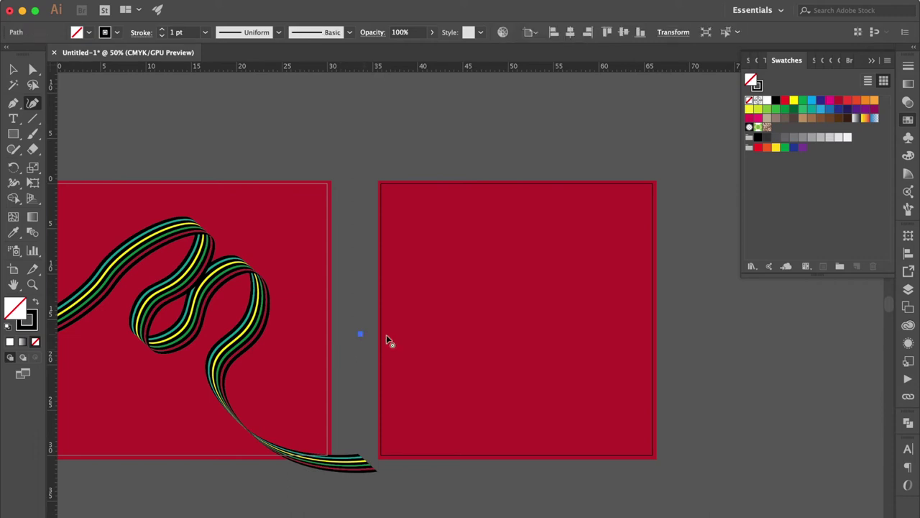
left_click(441, 297)
left_click_drag(440, 297, 454, 256)
left_click(453, 257)
left_click_drag(486, 245, 499, 255)
left_click(501, 300)
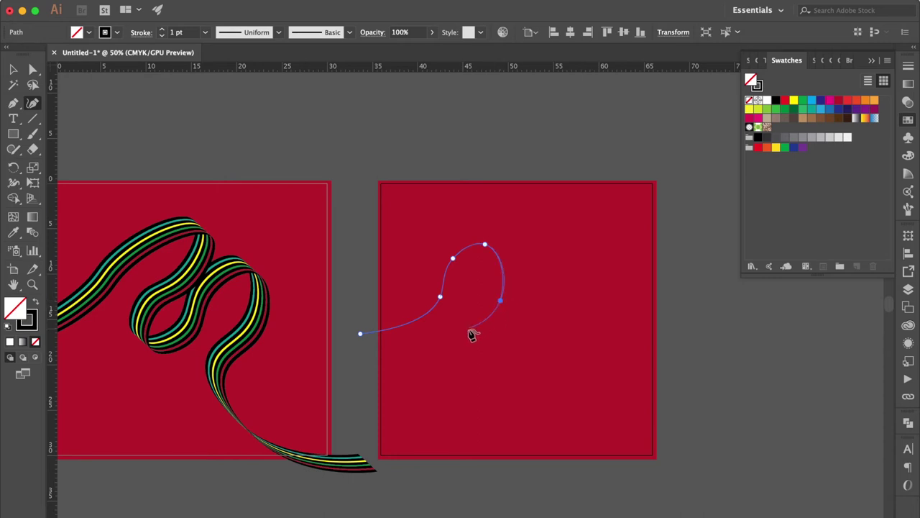
Step: Continue the wavy path through a second loop, ending past the square's upper-right corner
left_click_drag(459, 346, 470, 382)
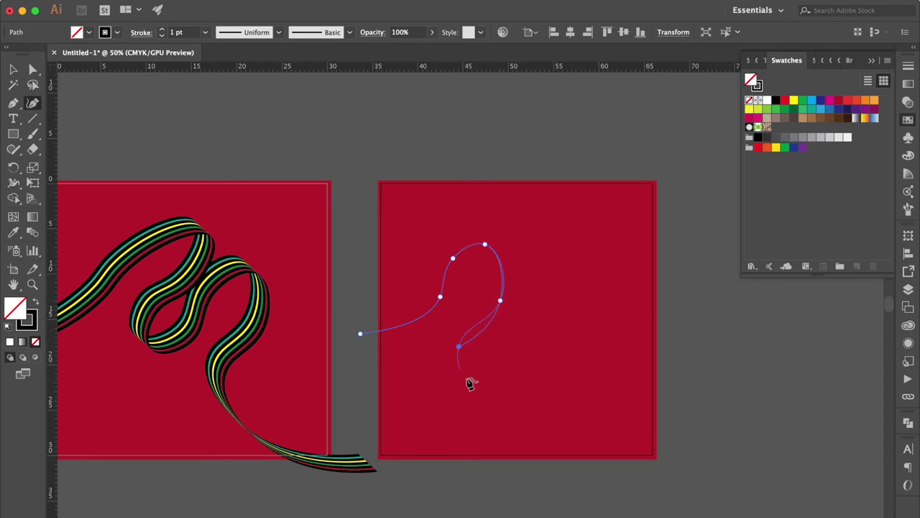
left_click_drag(465, 379, 487, 391)
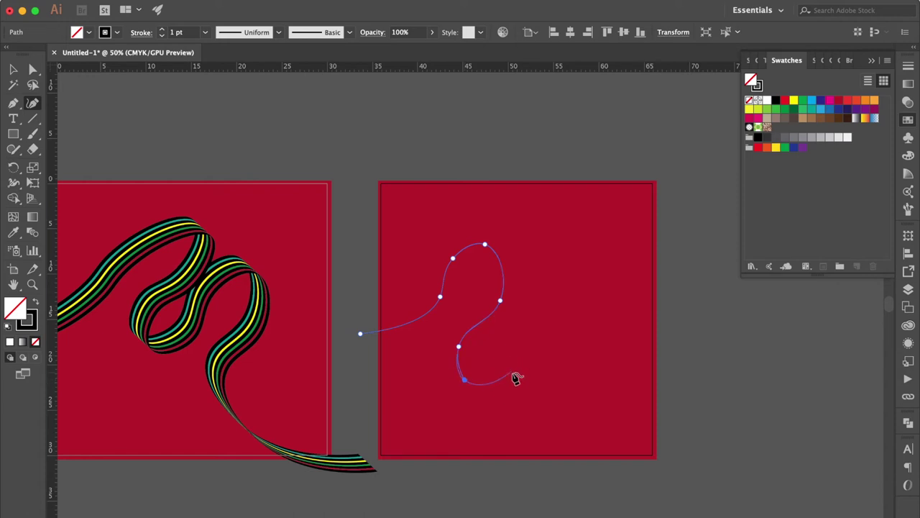
left_click(516, 370)
left_click(530, 286)
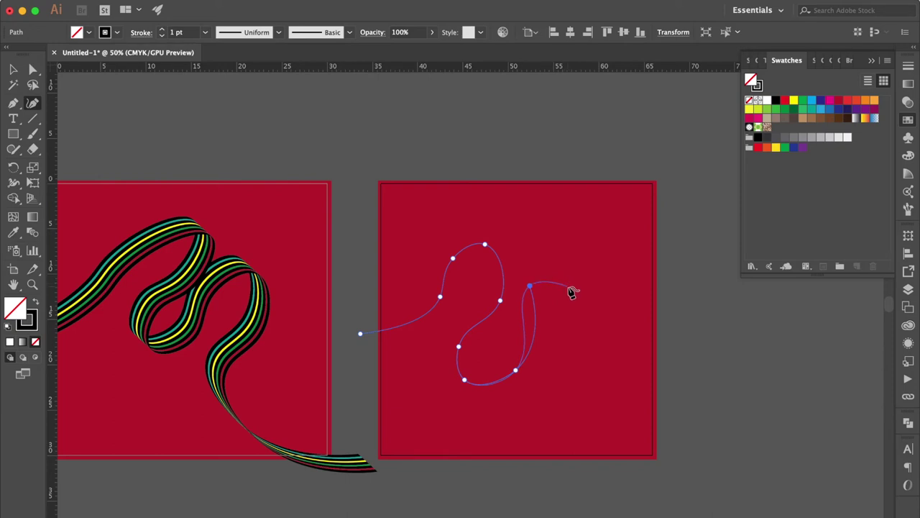
left_click(568, 287)
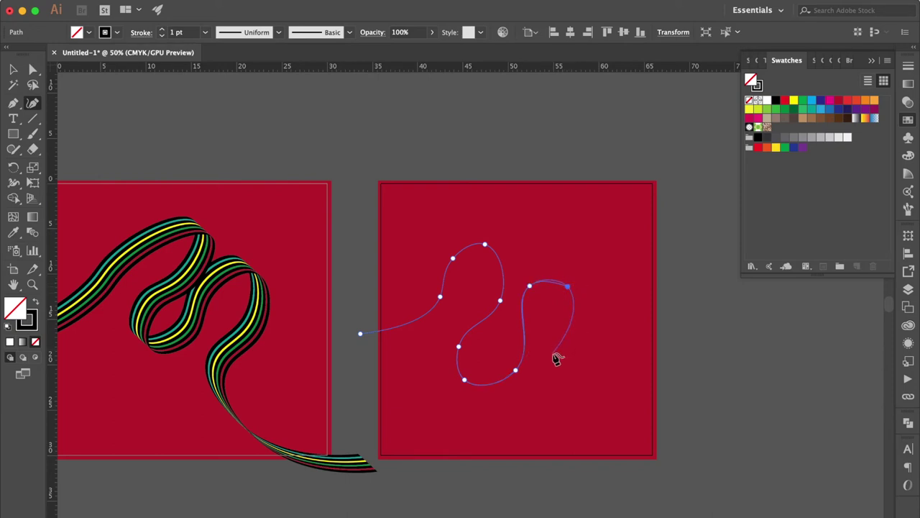
left_click(551, 354)
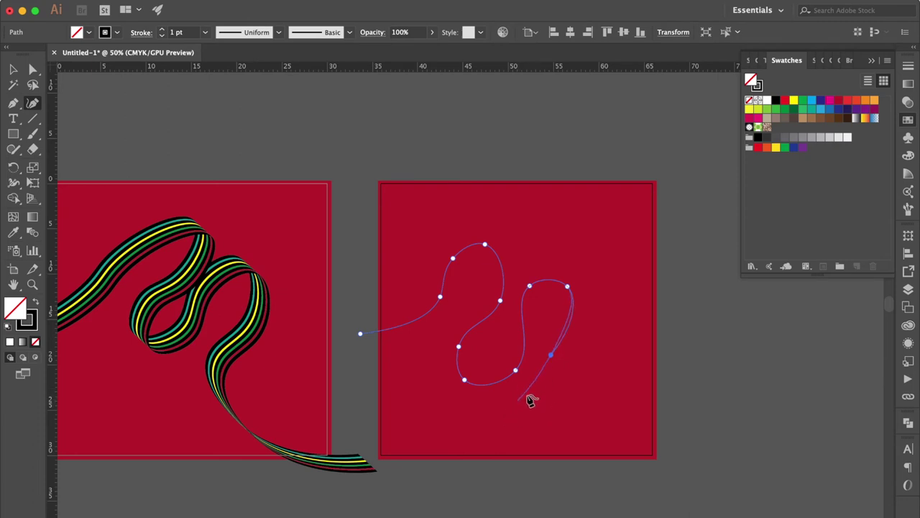
left_click(532, 378)
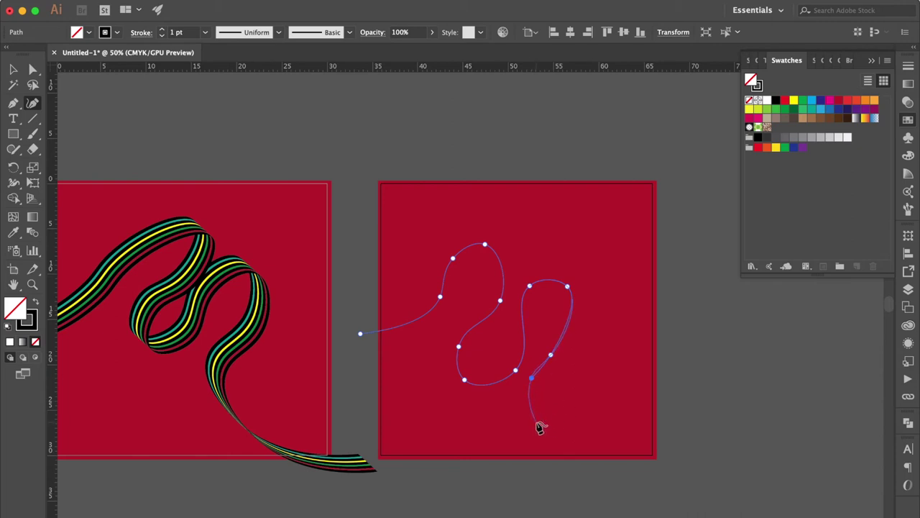
left_click(533, 420)
left_click(602, 401)
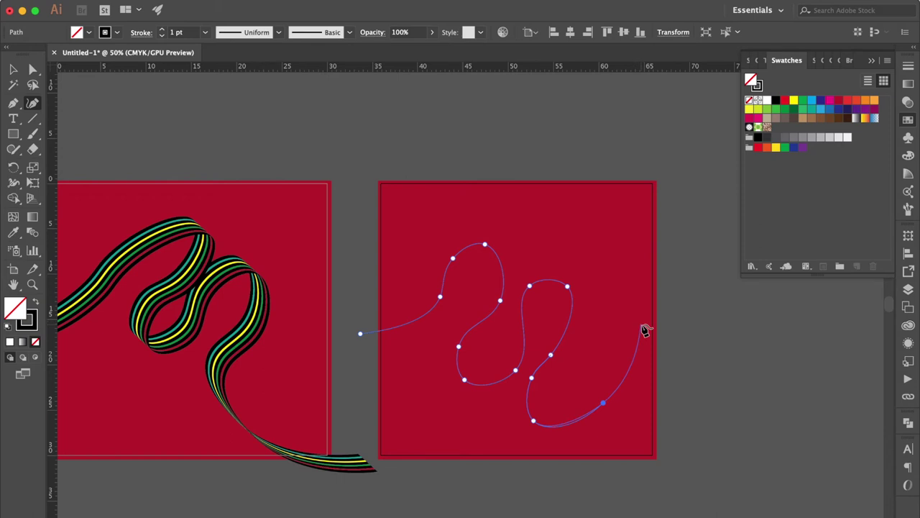
left_click(627, 323)
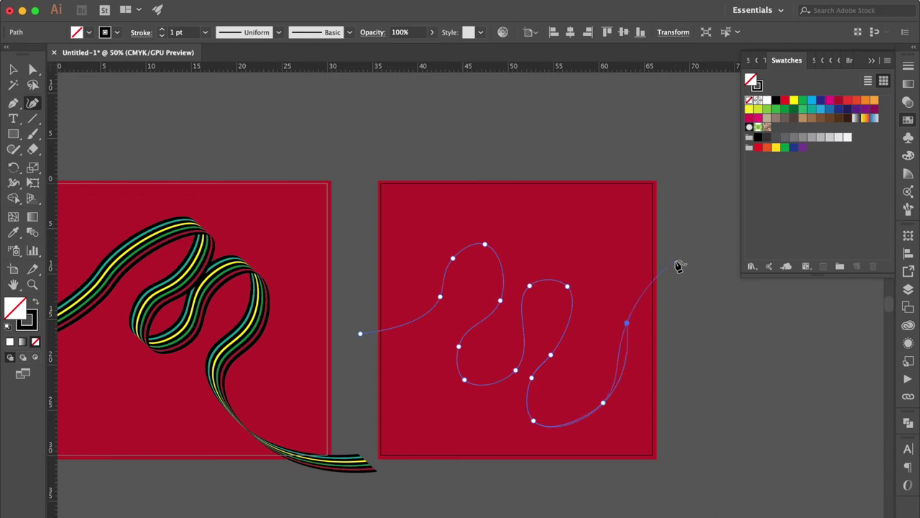
left_click(706, 240)
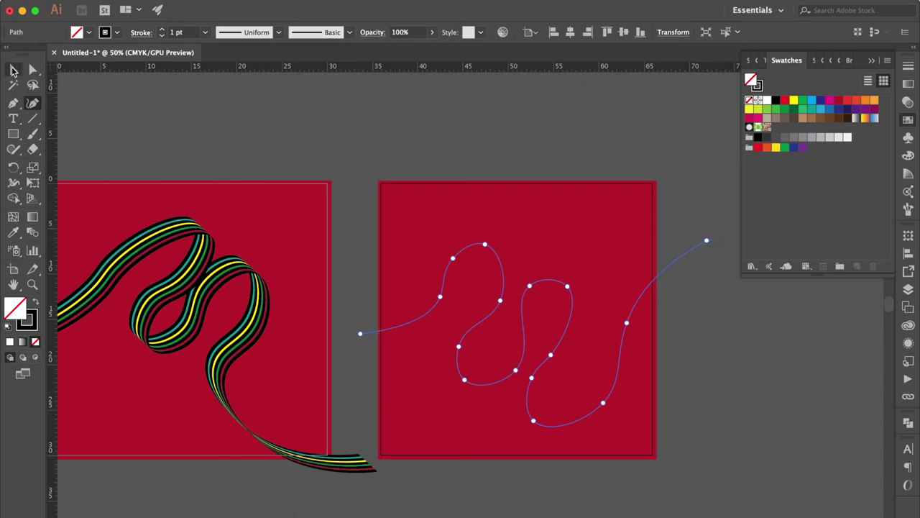
left_click(13, 70)
scroll(340, 149, "right", 5)
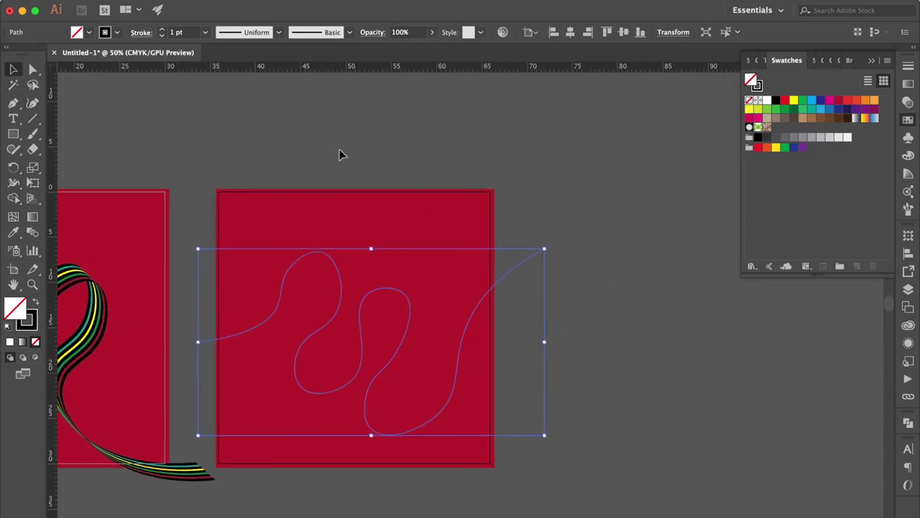
Step: Draw a thin black bar above the second square, resize it and copy it directly above
scroll(339, 149, "right", 3)
left_click(339, 149)
left_click(16, 136)
left_click(36, 305)
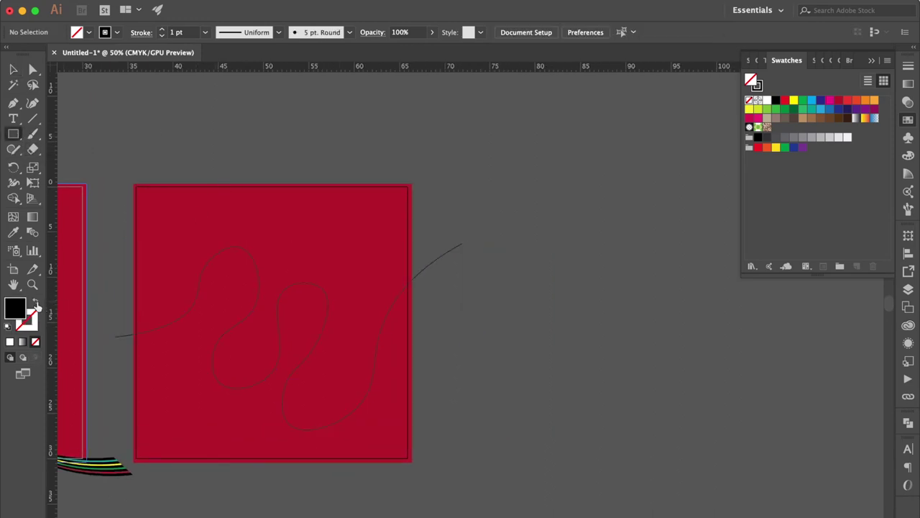
left_click_drag(176, 148, 353, 156)
left_click(13, 68)
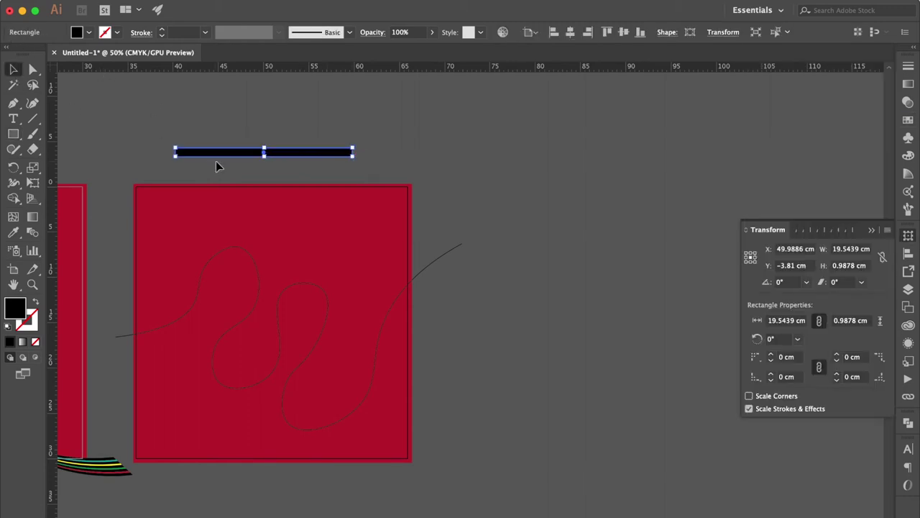
key("super+equal")
key("super+equal")
key("super+equal")
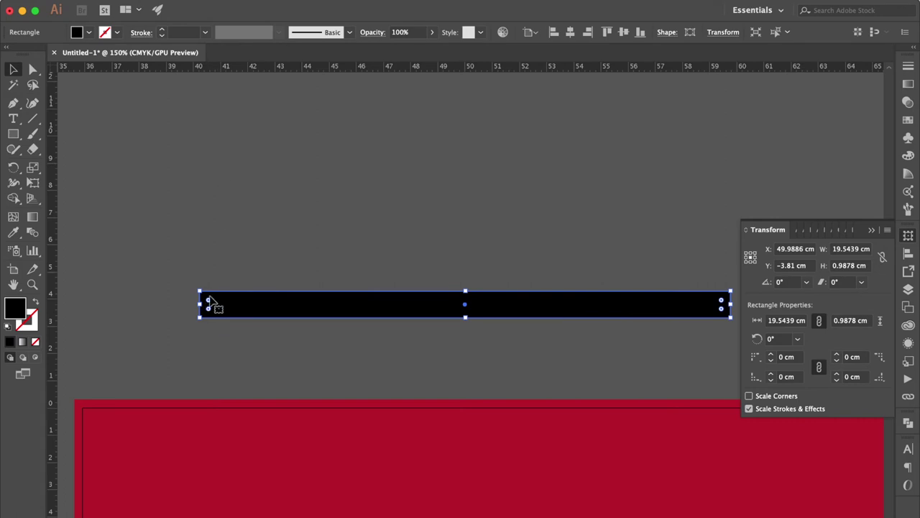
left_click_drag(466, 292, 466, 297)
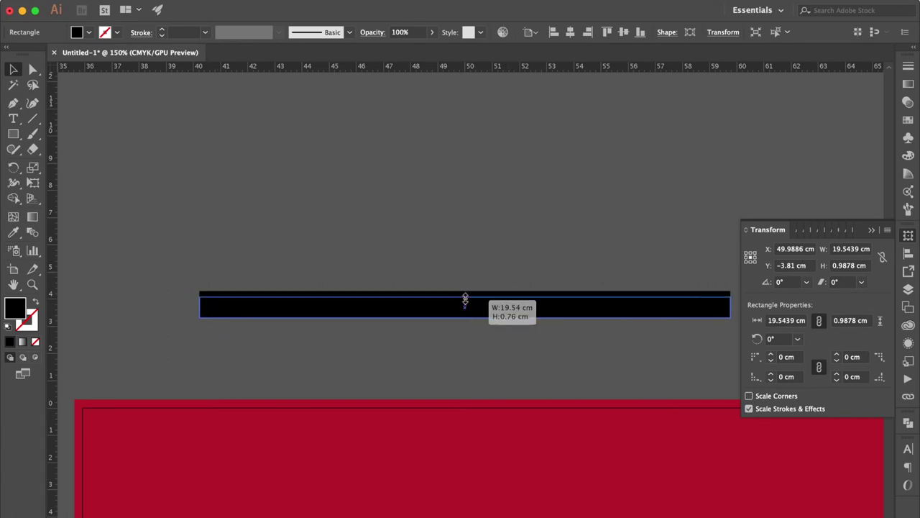
left_click_drag(201, 307, 130, 308)
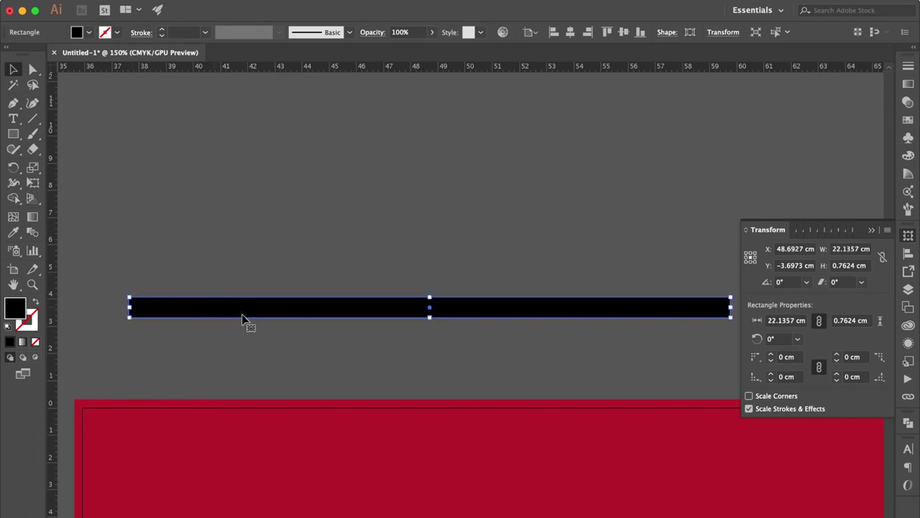
left_click_drag(244, 315, 246, 302)
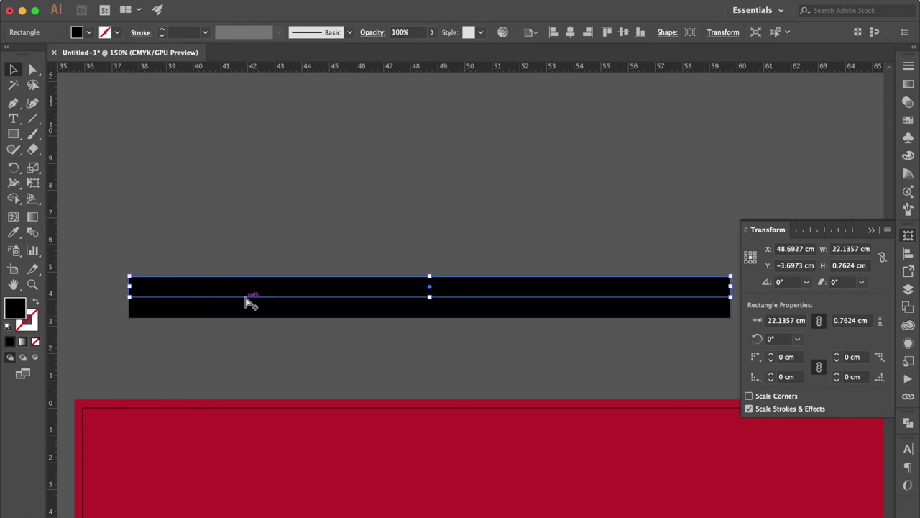
Step: Fill the copy white and duplicate the black-white pair upward to stack more stripes
left_click(908, 120)
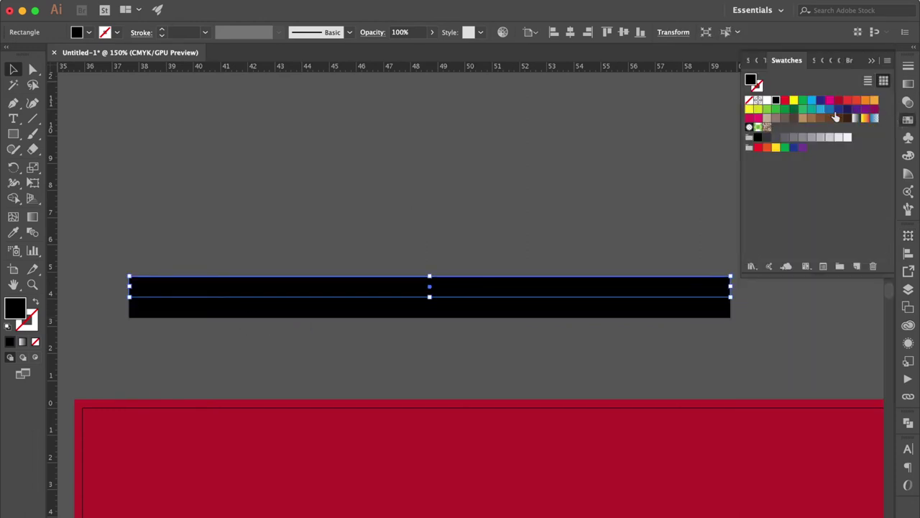
left_click(767, 100)
key("super+a")
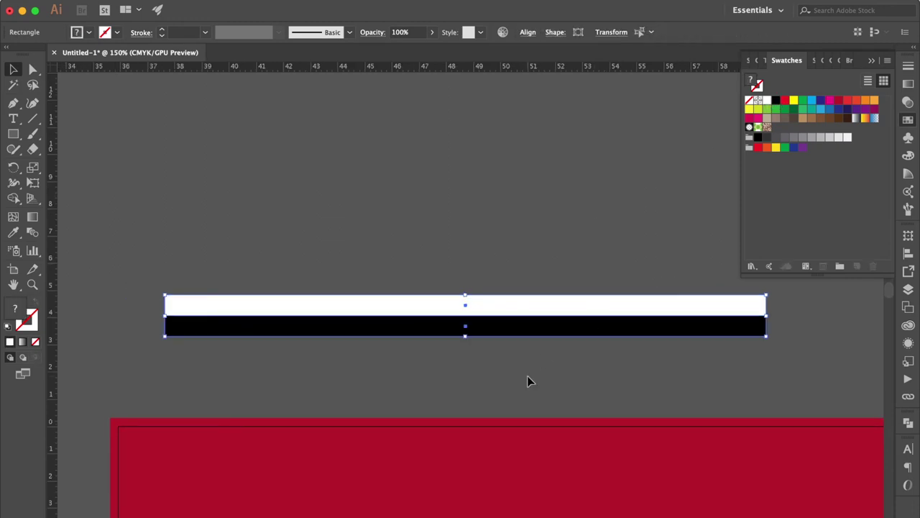
left_click_drag(572, 338, 572, 301)
key("super+minus")
key("super+minus")
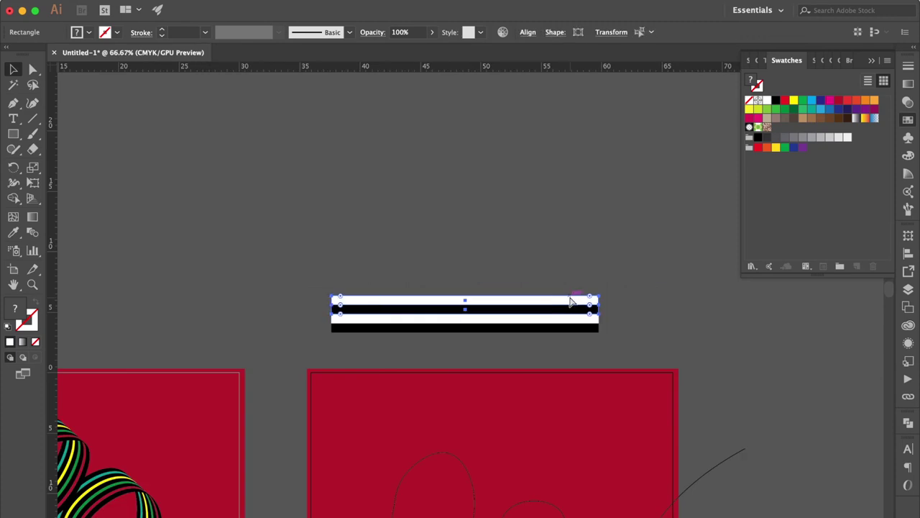
key("super+d")
key("super+d")
key("super+d")
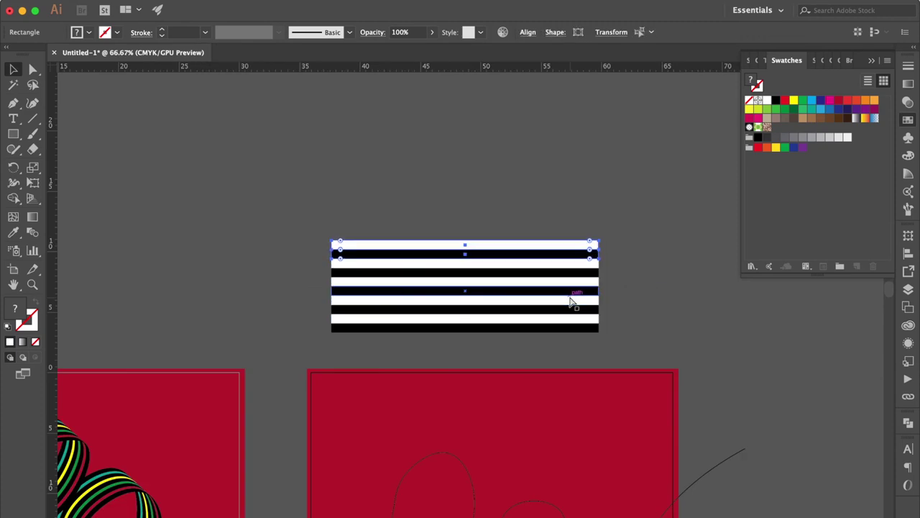
key("super+d")
key("super+d")
key("super+d")
key("super+d")
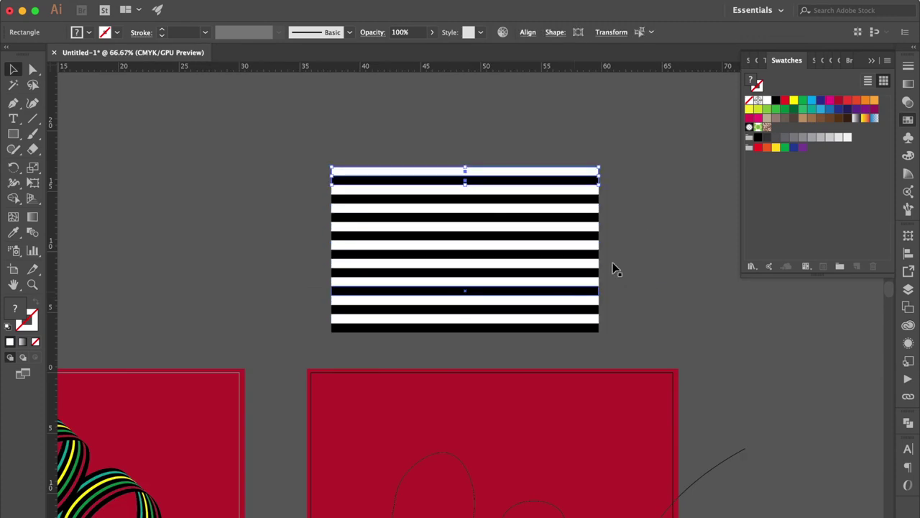
Step: Delete the extra top white stripe and stretch the whole stripe block wider
left_click(646, 205)
left_click(597, 170)
key("Delete")
left_click_drag(637, 165, 546, 352)
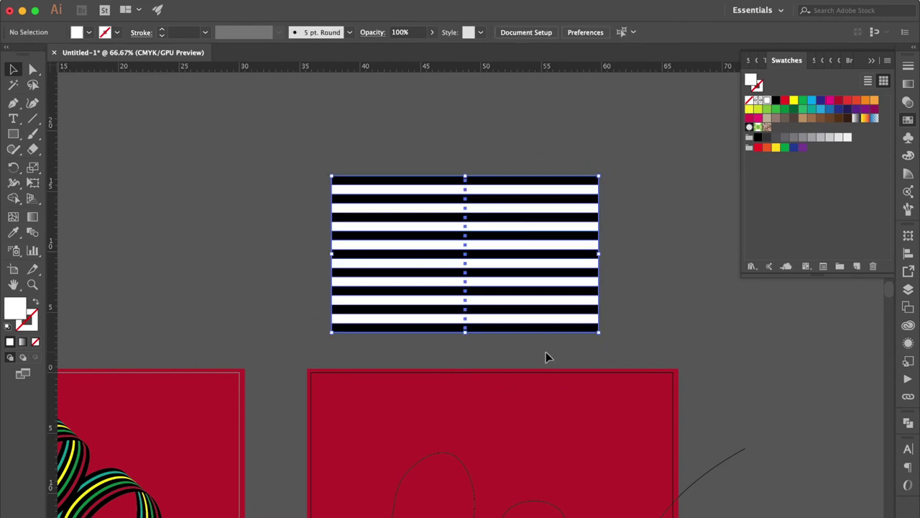
left_click_drag(603, 253, 671, 255)
scroll(673, 255, "right", 3)
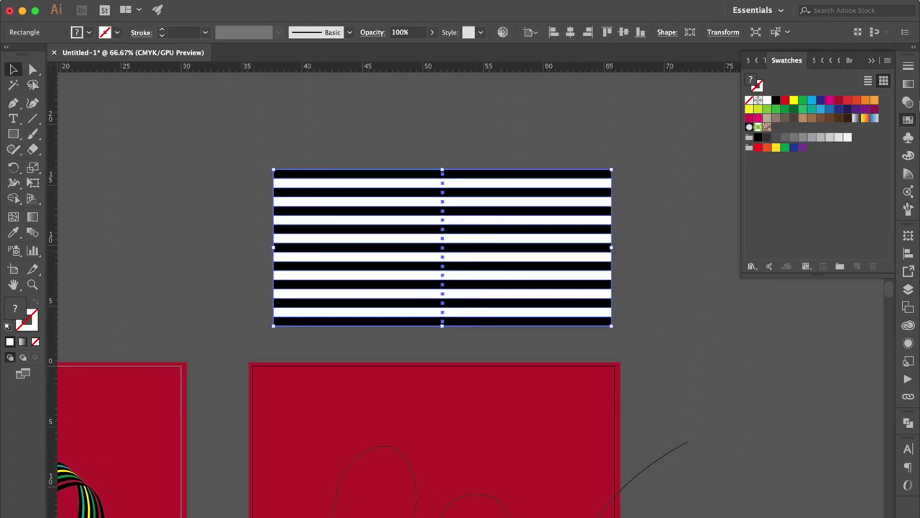
Step: Add the stripe block to the Symbols panel as 'BW lines 02', then select the wavy path
left_click(814, 62)
left_click_drag(550, 222, 789, 132)
type("BW lines")
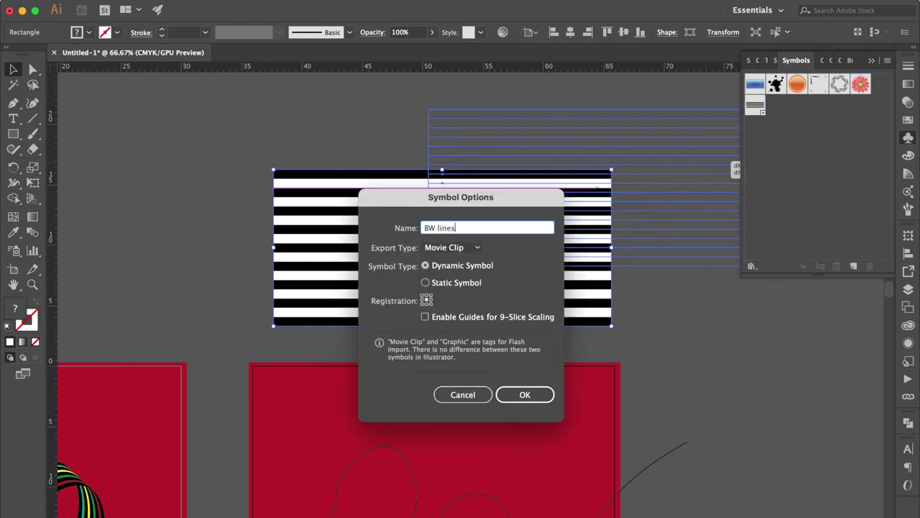
type("02")
key("Return")
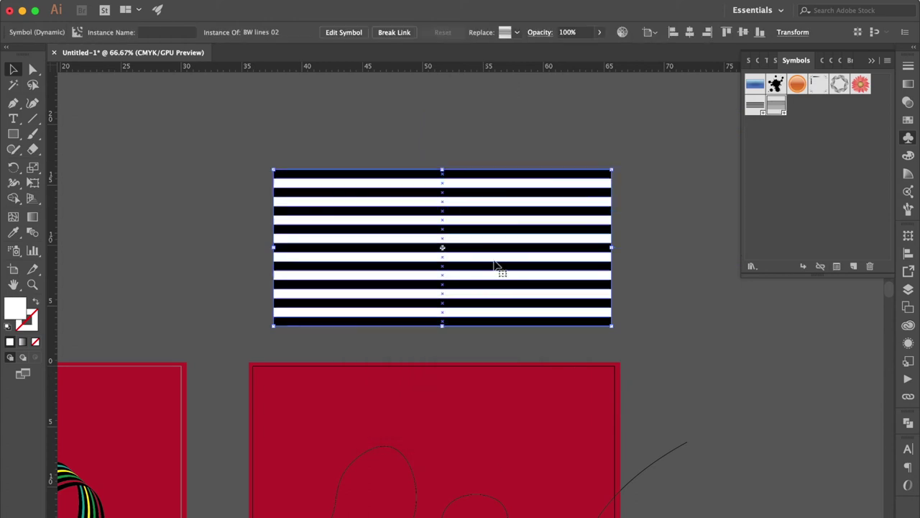
scroll(414, 326, "down", 5)
scroll(415, 325, "right", 4)
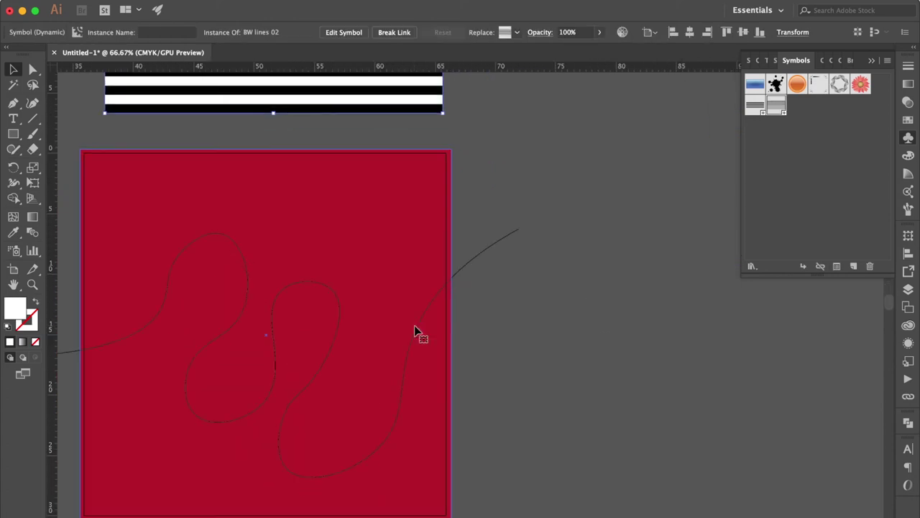
key("super+minus")
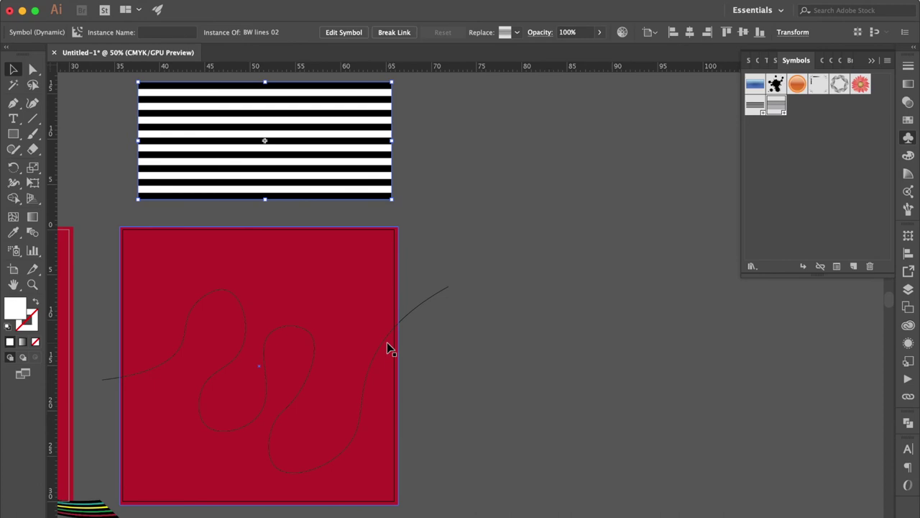
left_click(384, 350)
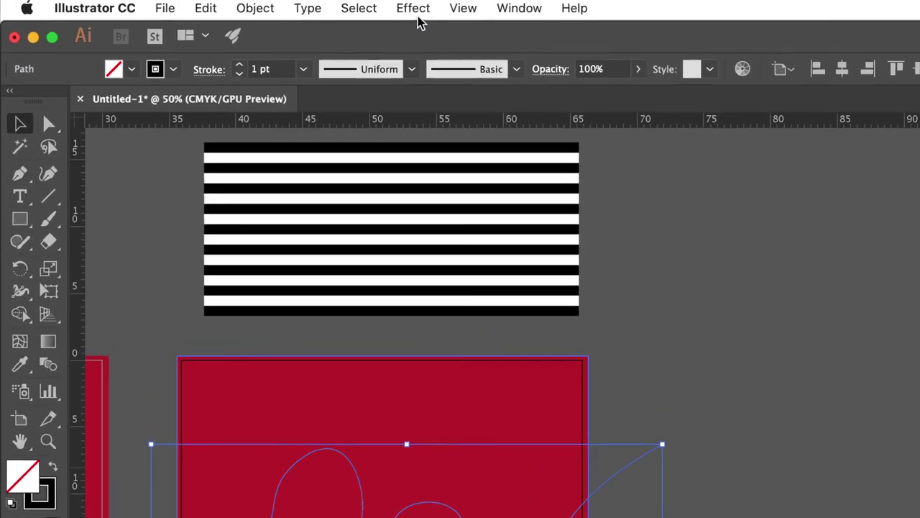
Step: Apply Extrude & Bevel to the wavy path with preview on and 400 pt extrude depth
left_click(452, 22)
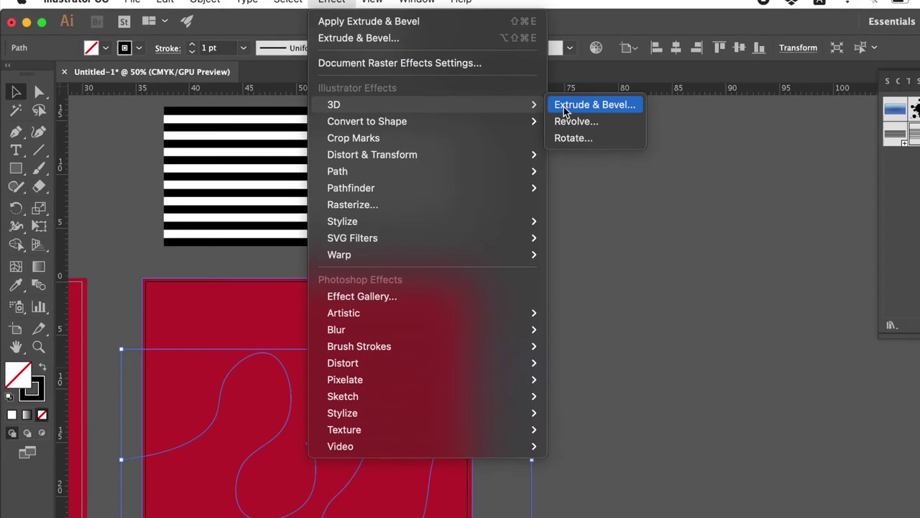
left_click(743, 151)
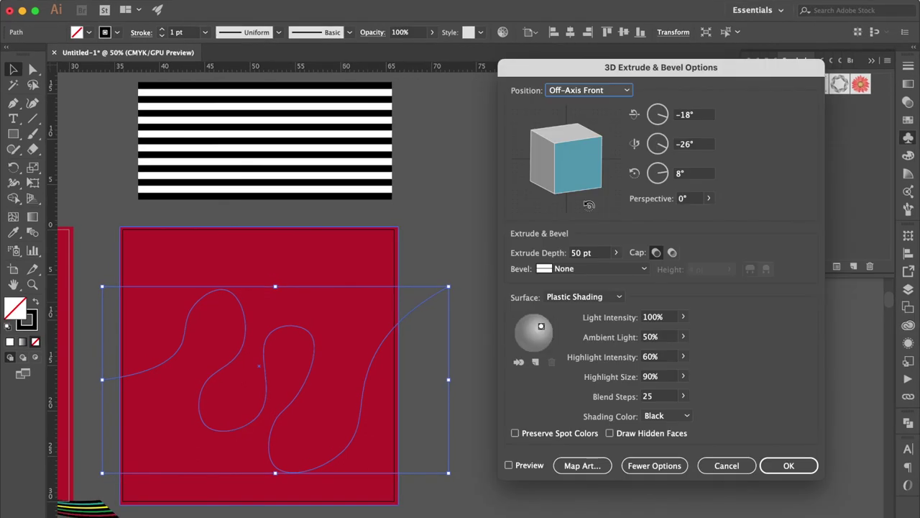
left_click(512, 465)
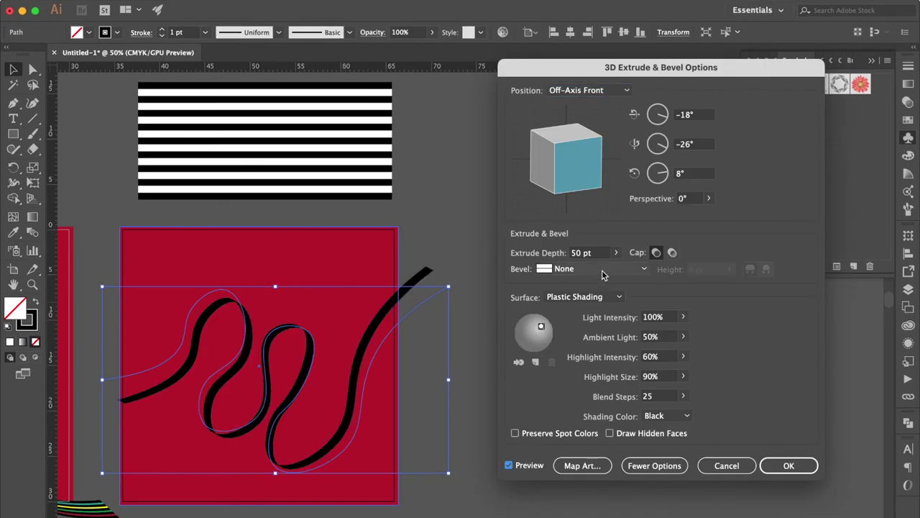
left_click(599, 254)
type("400")
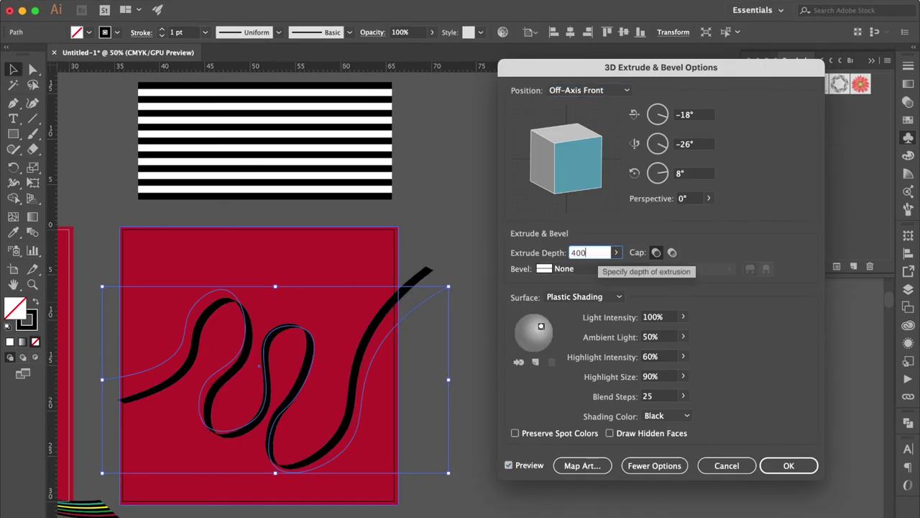
left_click(580, 178)
Step: Tilt the ribbon to -11°, -12°, -2° and set the extrude depth to 450 pt
left_click_drag(566, 186, 553, 179)
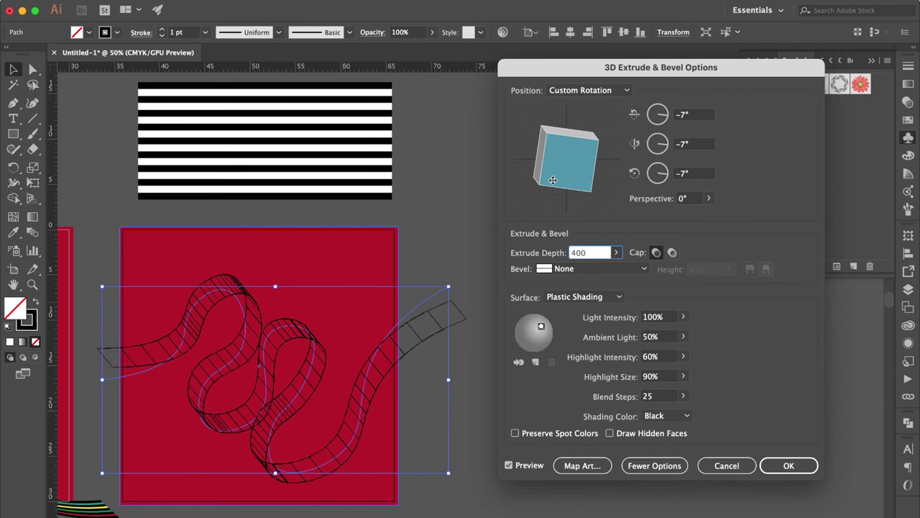
left_click_drag(552, 179, 556, 182)
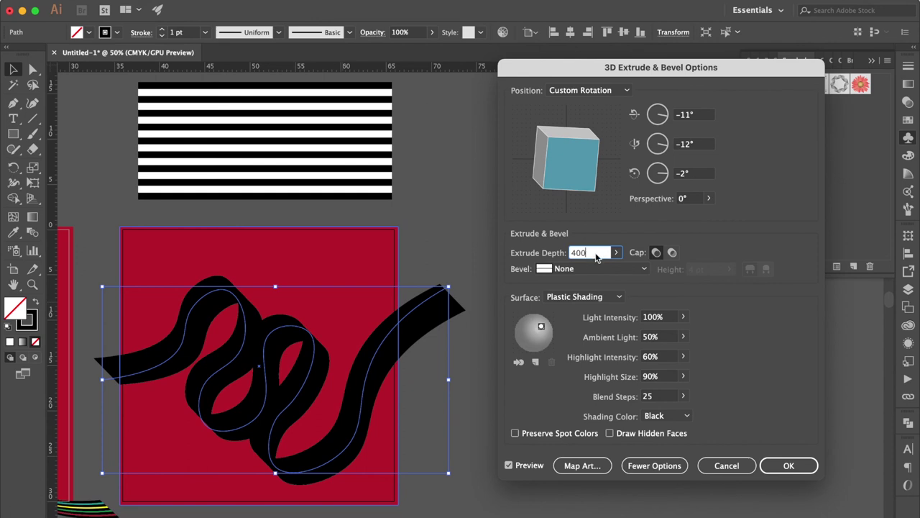
double_click(596, 254)
type("4")
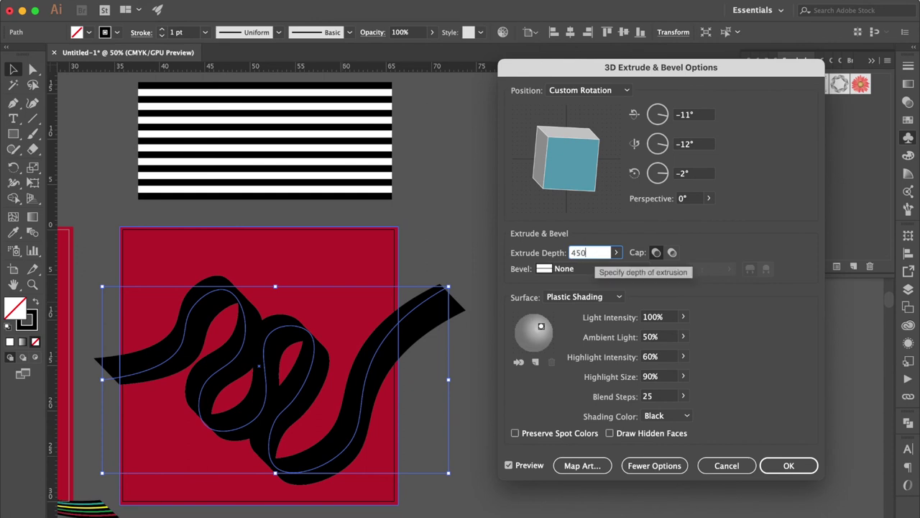
left_click(511, 466)
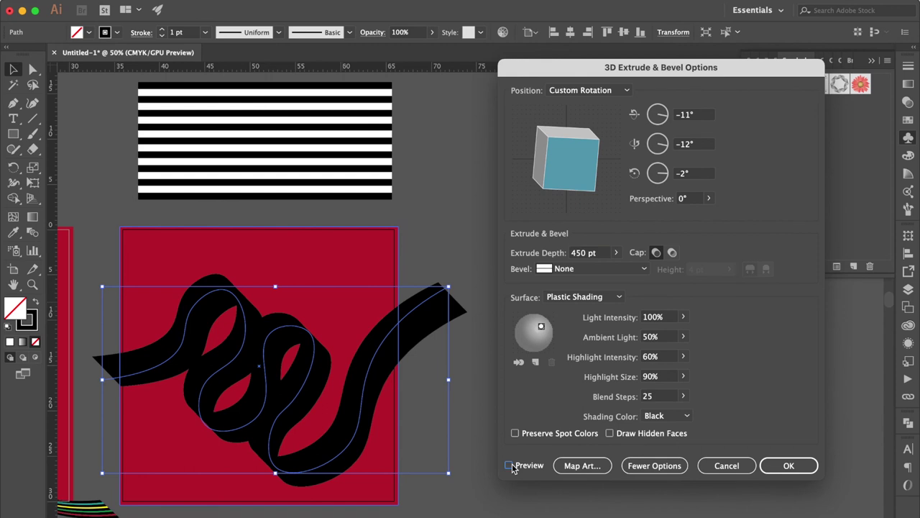
left_click(511, 466)
Step: Map the BW lines 02 symbol onto surface 3 with Scale to Fit
left_click(580, 466)
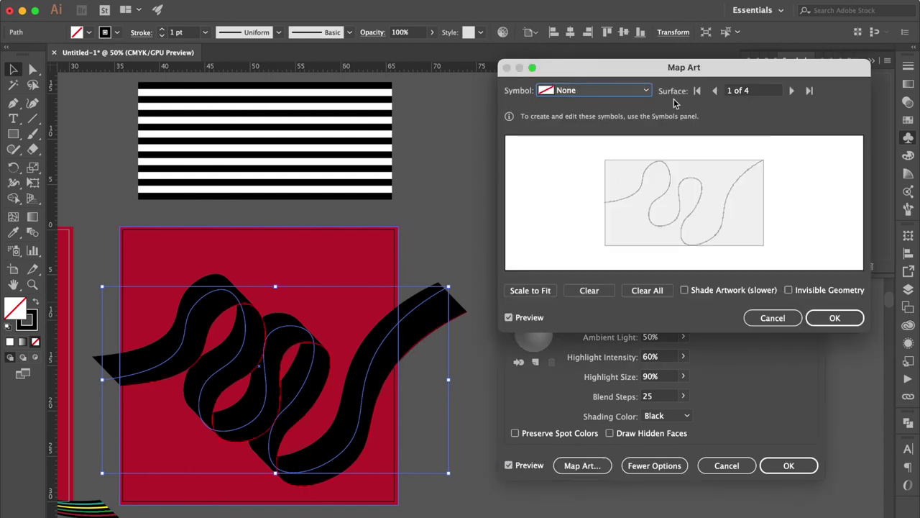
left_click(792, 91)
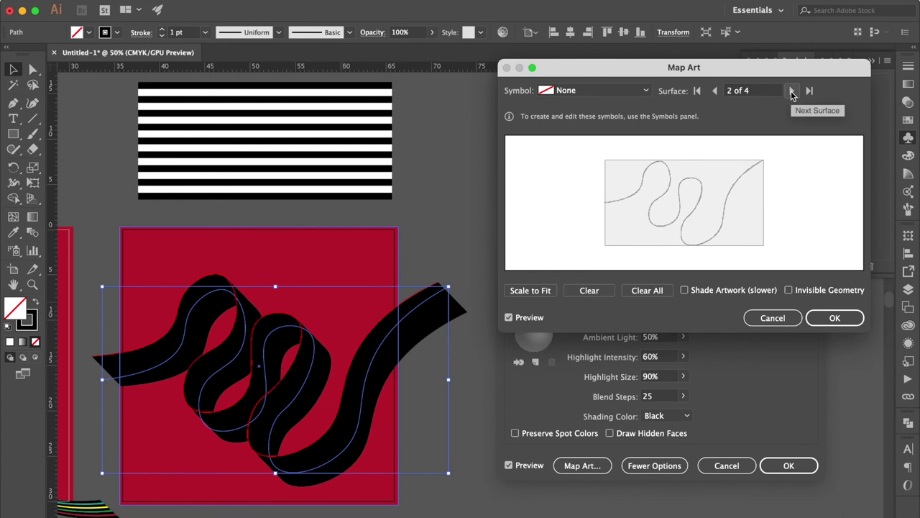
left_click(792, 91)
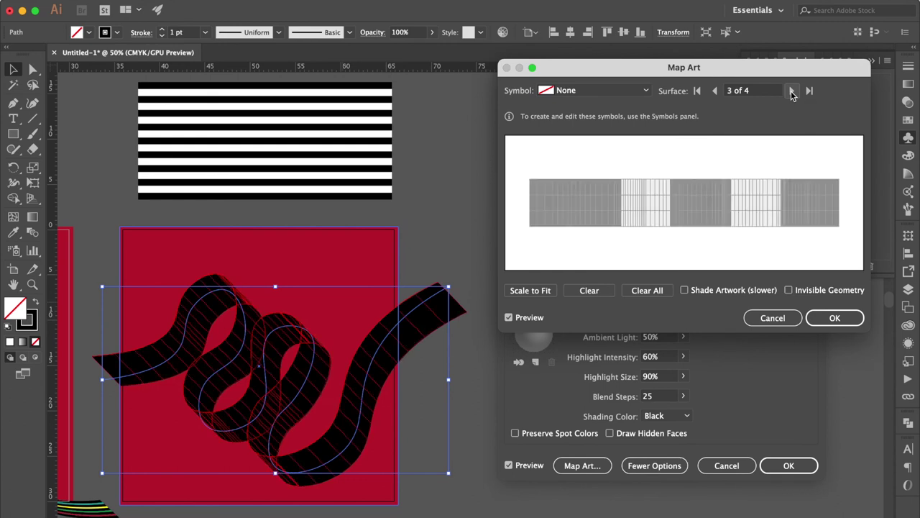
left_click(612, 91)
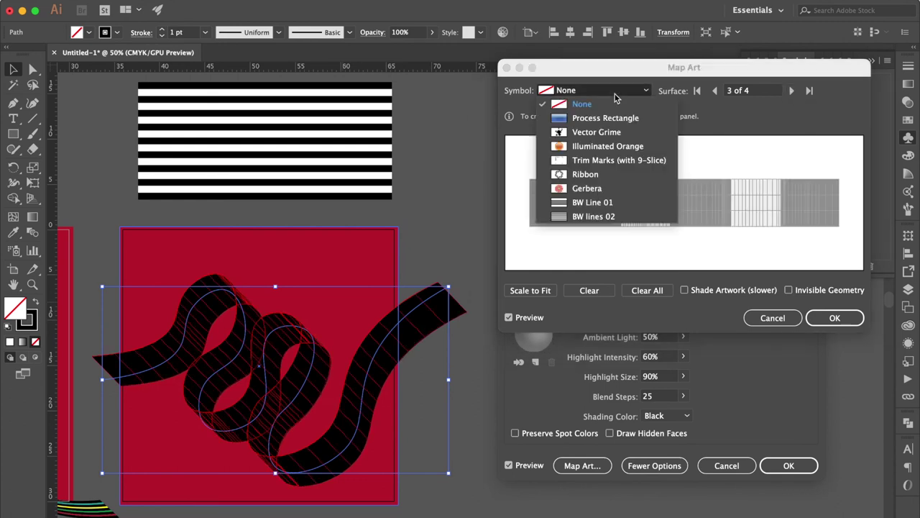
left_click(608, 217)
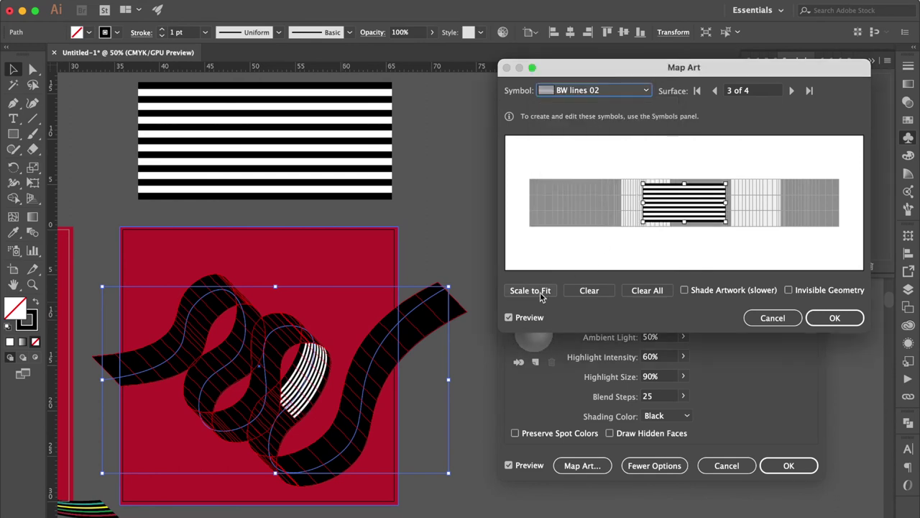
left_click(542, 293)
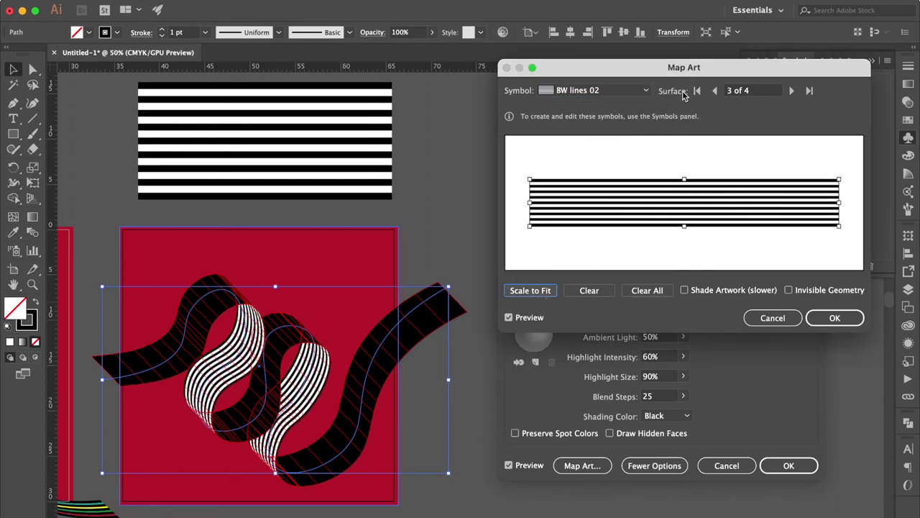
left_click(827, 316)
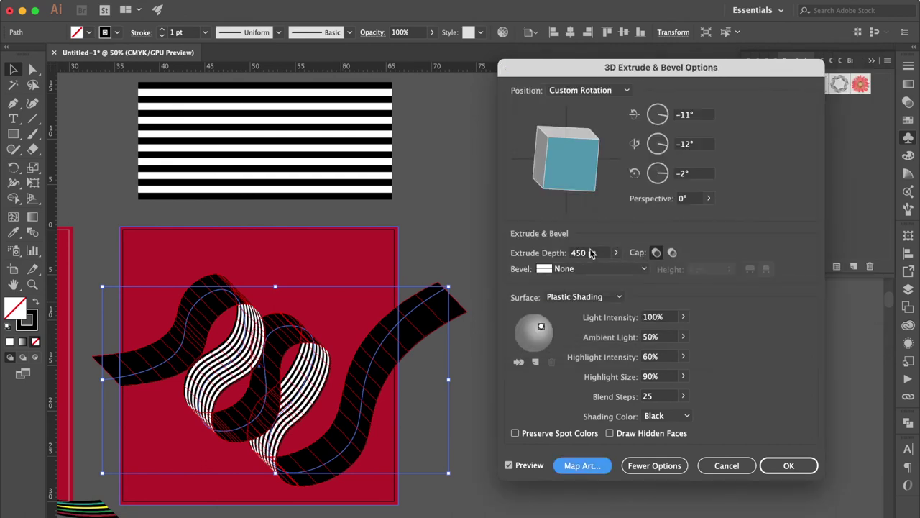
Step: Increase the extrude depth to 500 pt with preview on
left_click(591, 254)
type("50")
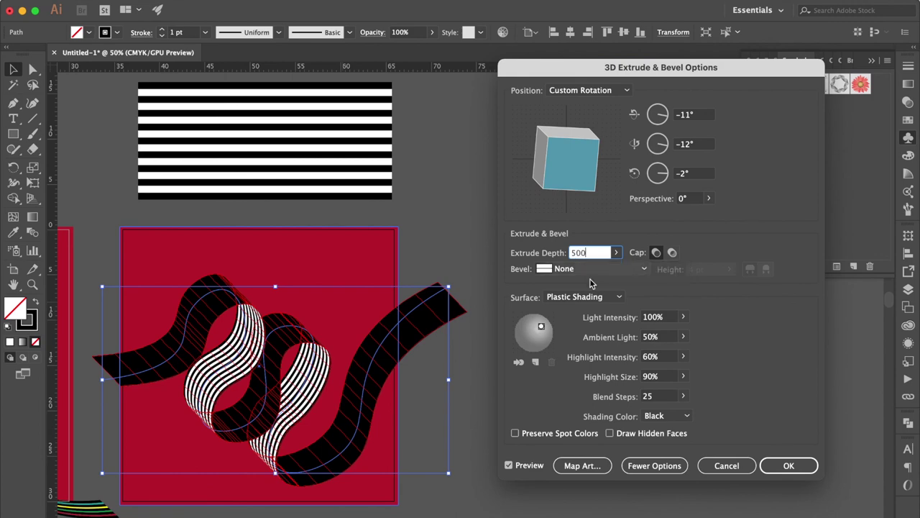
left_click(534, 469)
left_click(534, 468)
Step: Refit surface 3, then map BW lines 02 onto surface 4, scaled to fit and shaded
left_click(580, 466)
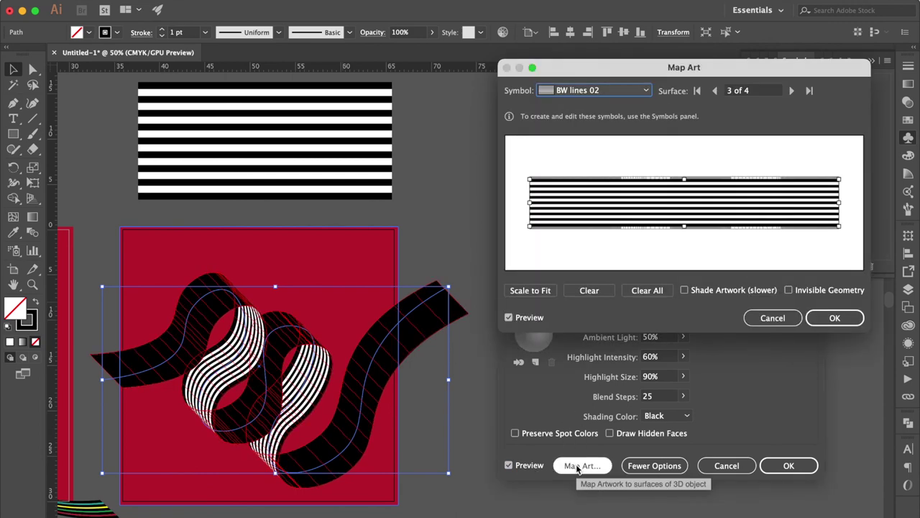
left_click(540, 295)
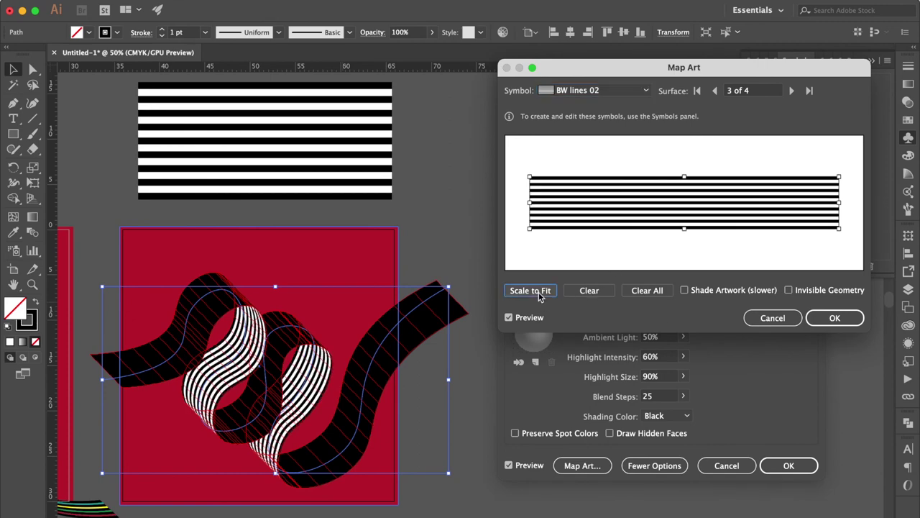
left_click(792, 91)
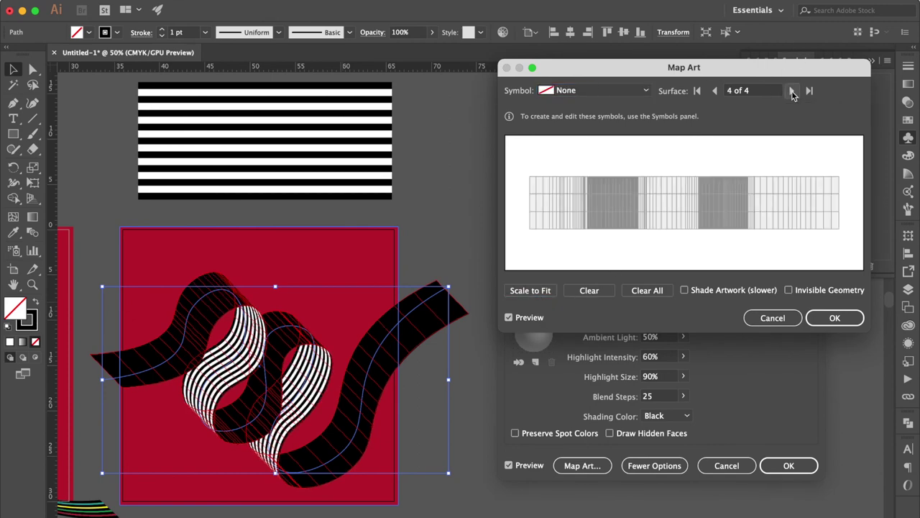
left_click(613, 91)
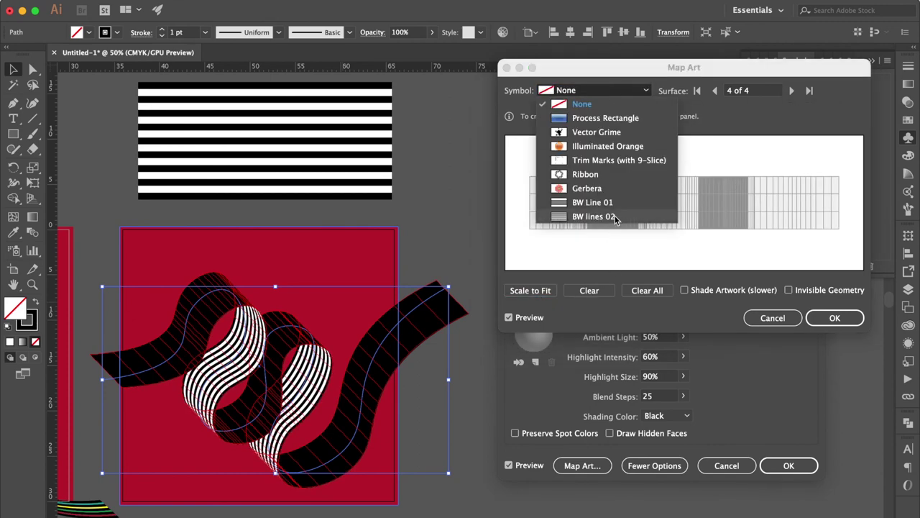
left_click(615, 217)
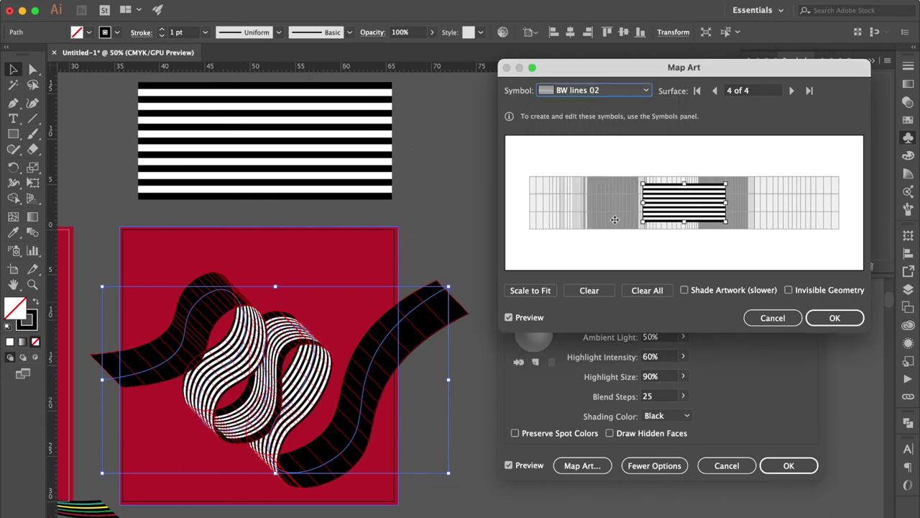
left_click(545, 292)
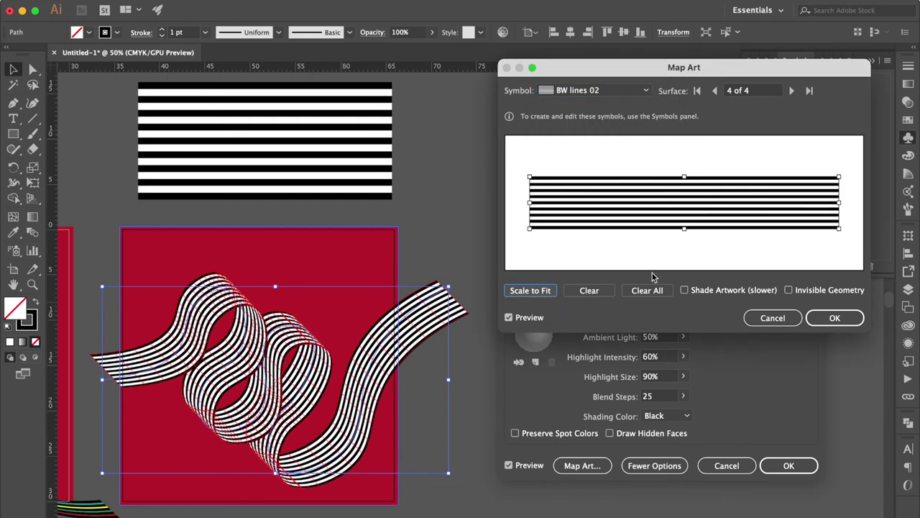
left_click(711, 292)
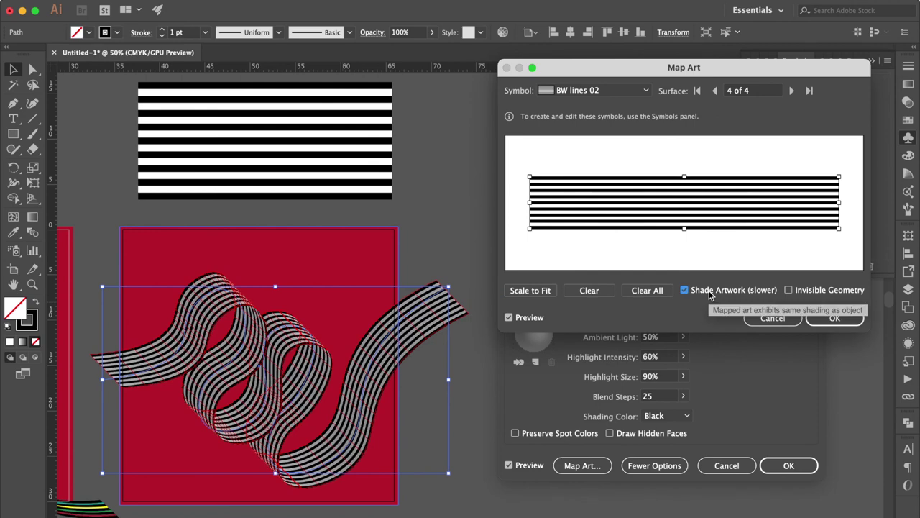
left_click(827, 318)
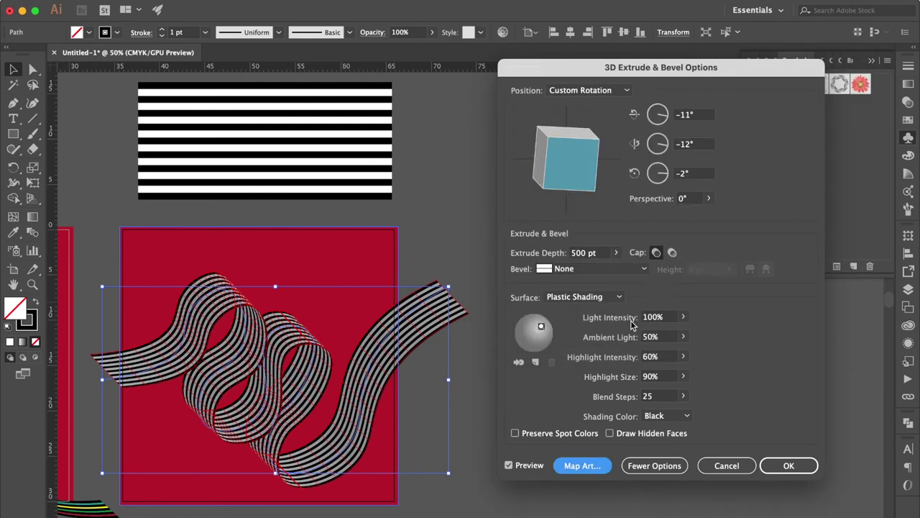
Step: Move the light source upward on the shading sphere and set ambient light to 58%
left_click_drag(542, 328, 537, 320)
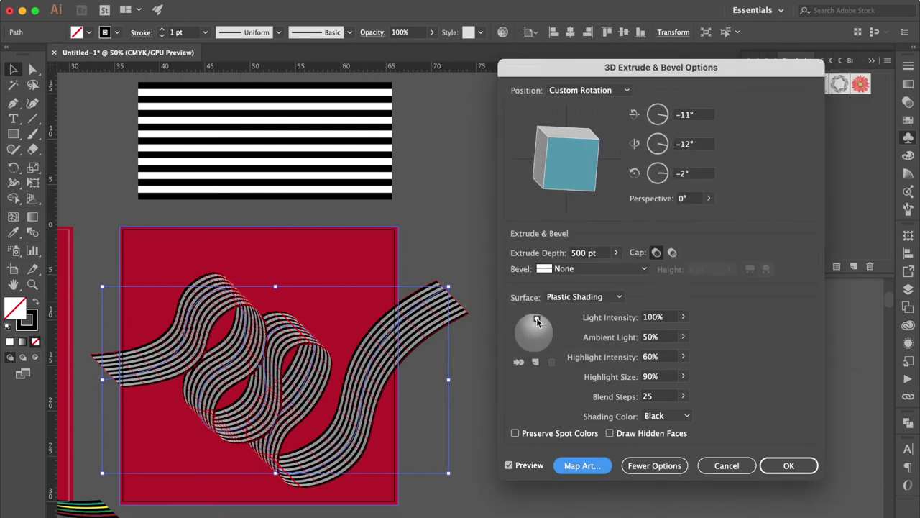
left_click_drag(537, 321, 540, 320)
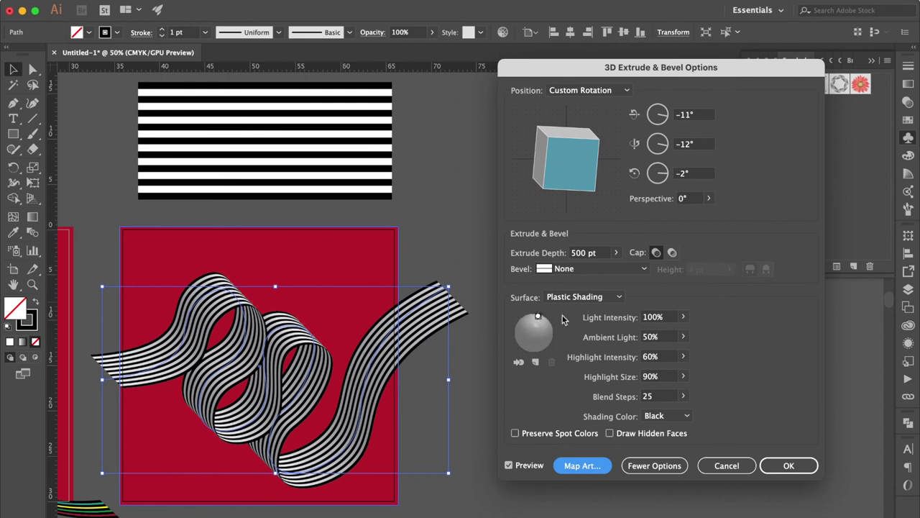
left_click(684, 338)
left_click_drag(659, 353, 663, 354)
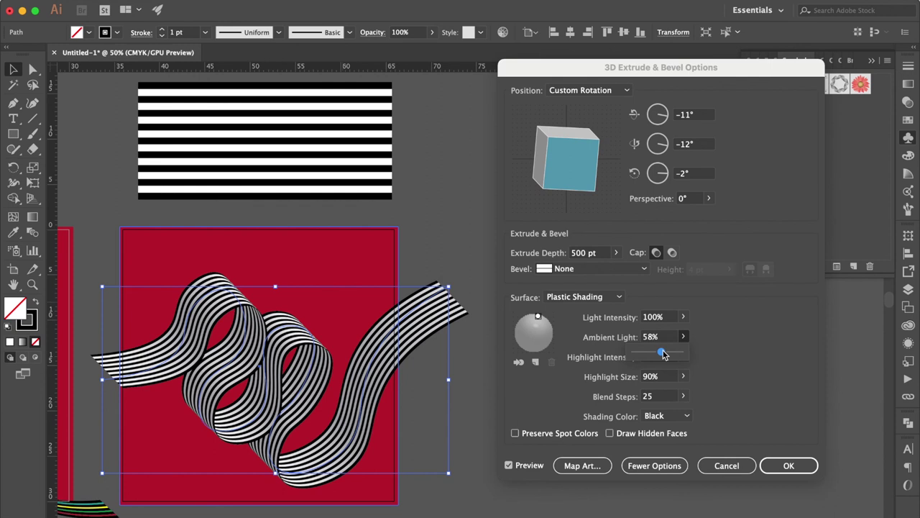
left_click_drag(663, 354, 665, 355)
left_click(738, 365)
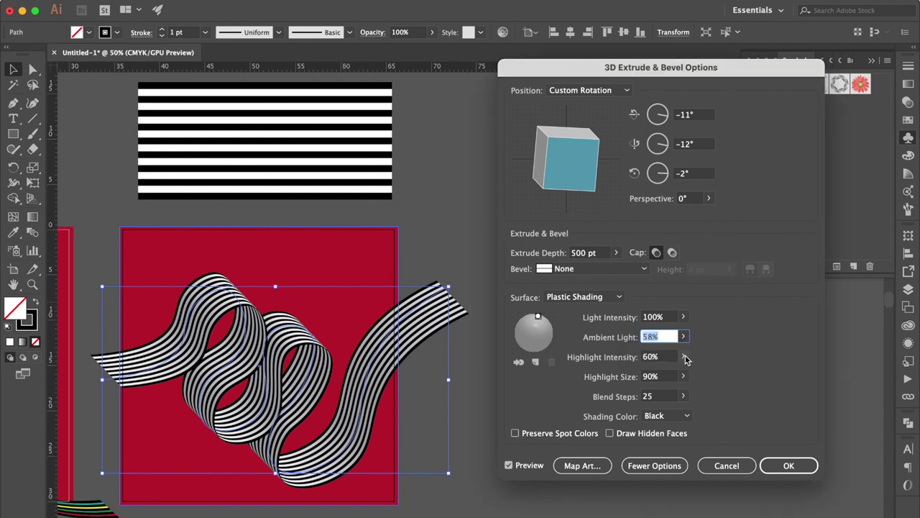
Step: Set highlight intensity to 78%, place the light near the top, and apply the 3D effect
left_click(684, 356)
left_click_drag(672, 373, 673, 375)
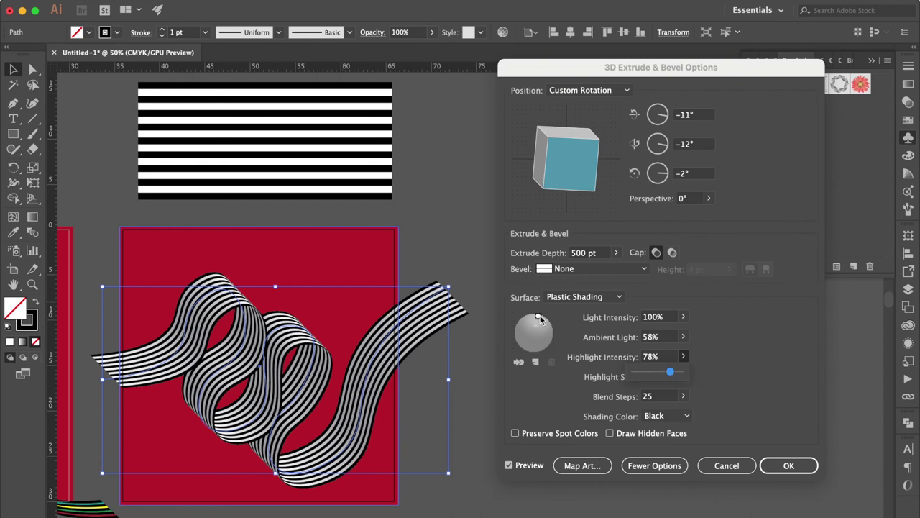
left_click_drag(540, 318, 543, 320)
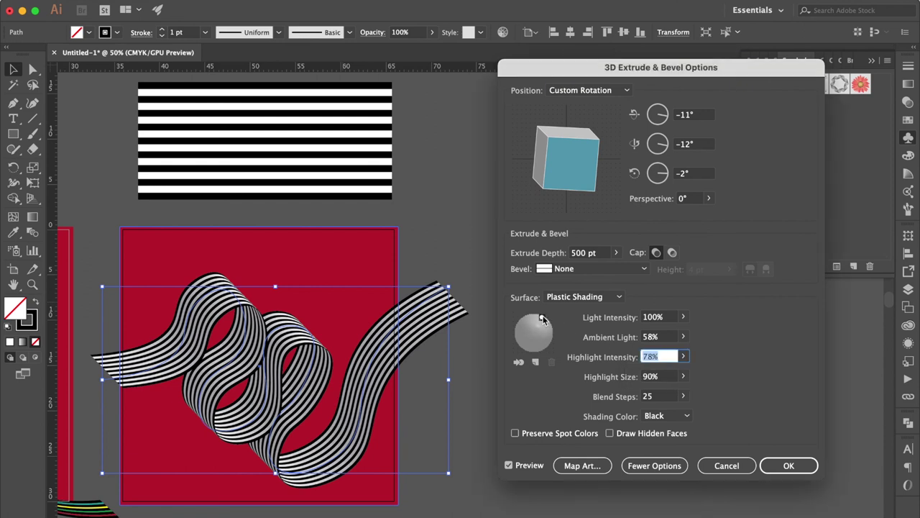
left_click_drag(541, 318, 532, 313)
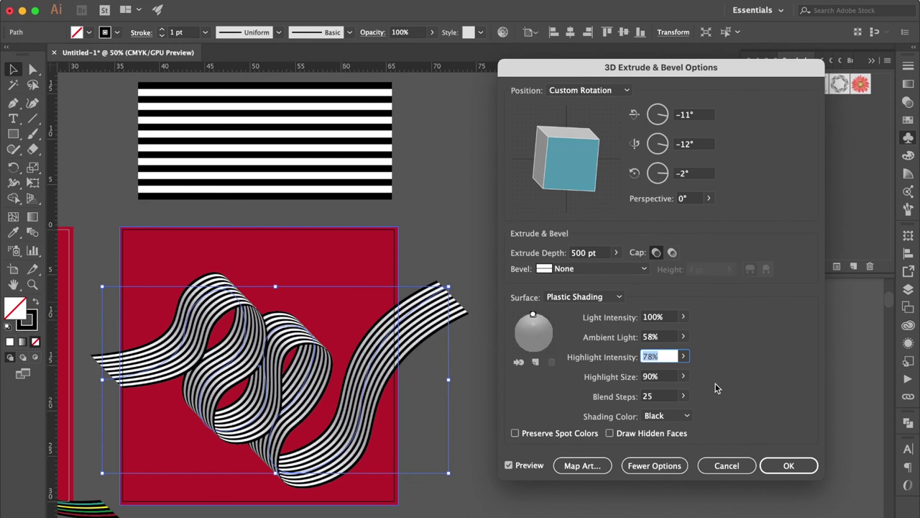
left_click(785, 466)
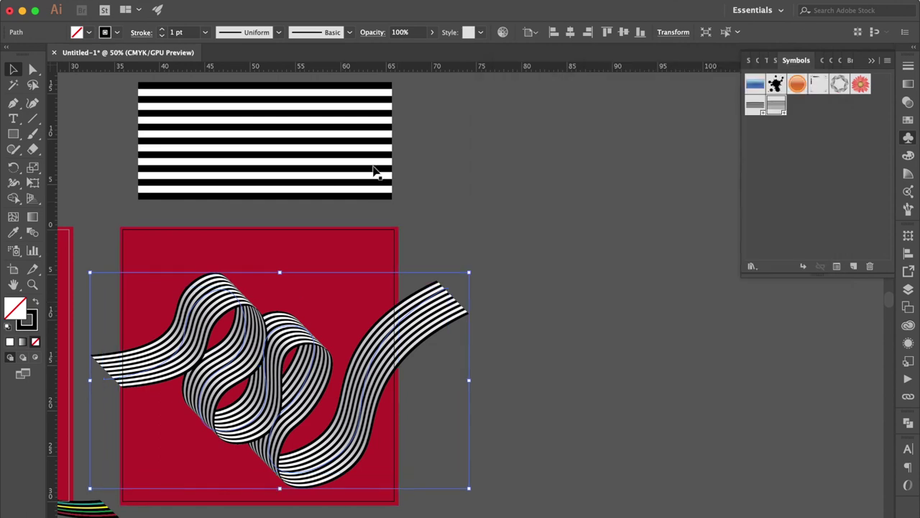
Step: Fill the second artboard's background square with Black, then view both artboards
left_click(337, 257)
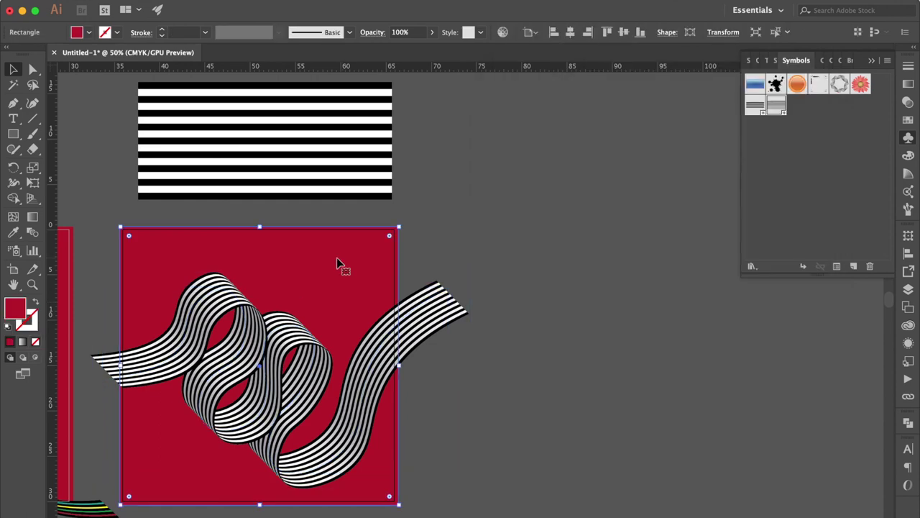
left_click(908, 120)
left_click(776, 102)
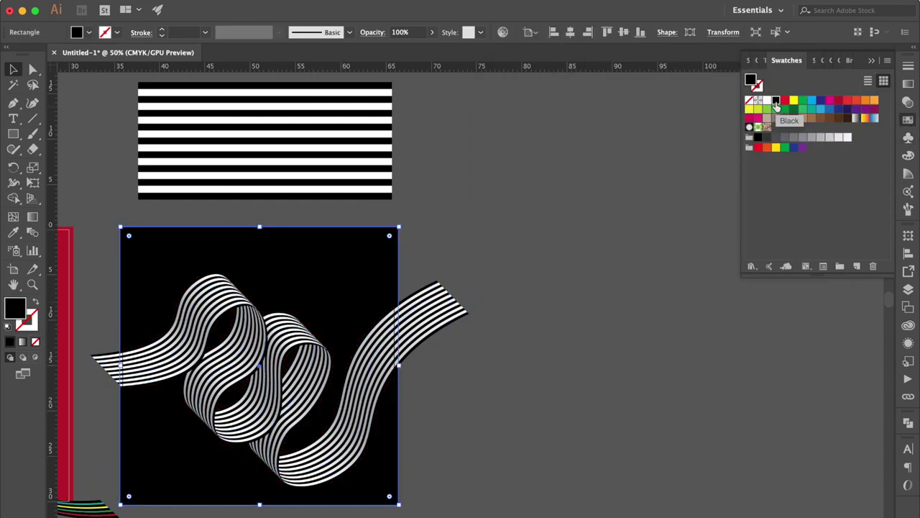
left_click(558, 235)
scroll(491, 243, "left", 3)
scroll(491, 244, "down", 1)
scroll(483, 247, "left", 5)
scroll(483, 246, "down", 1)
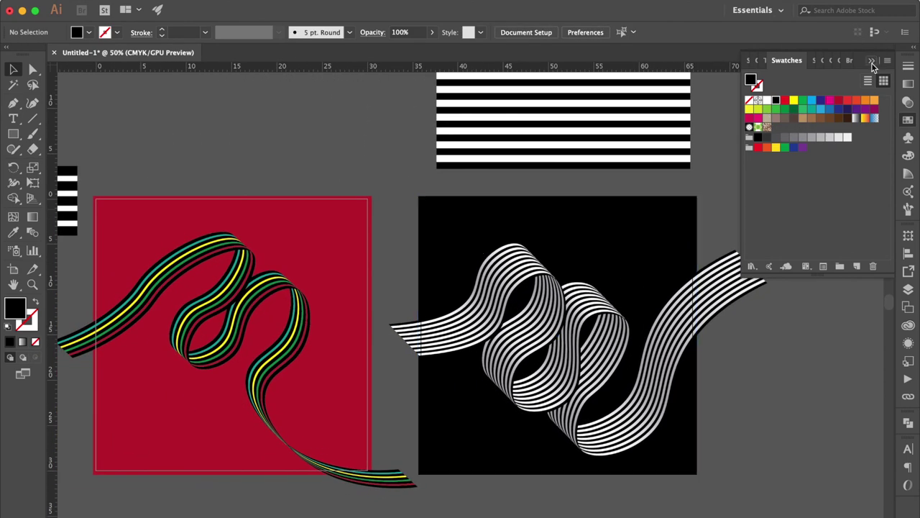
left_click(872, 60)
scroll(758, 181, "left", 3)
scroll(757, 180, "up", 1)
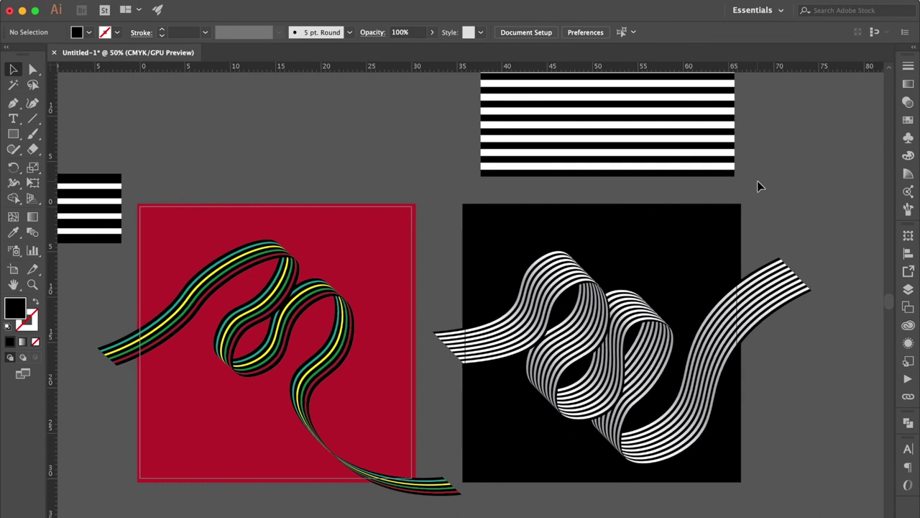